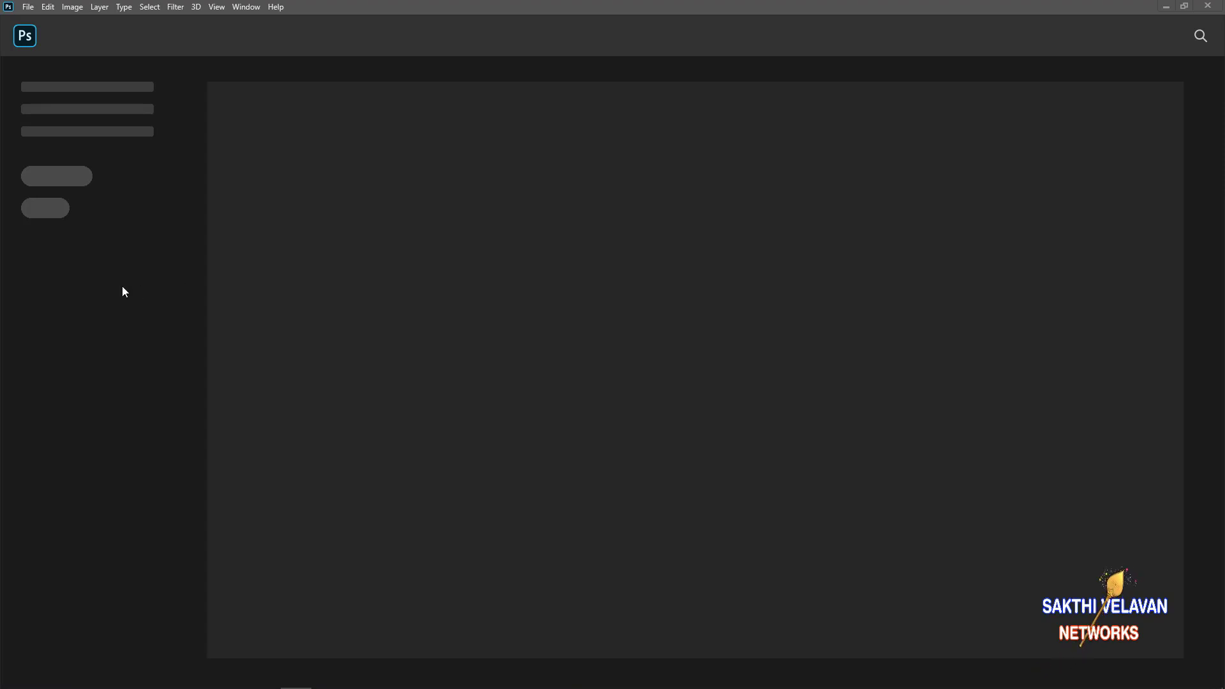
Open NASA_1.psd from 2 Meet the Photoshop Timeline > 2_1 An Overview of the Timeline panel.
{"action": "left_click", "coordinate": [27, 7]}
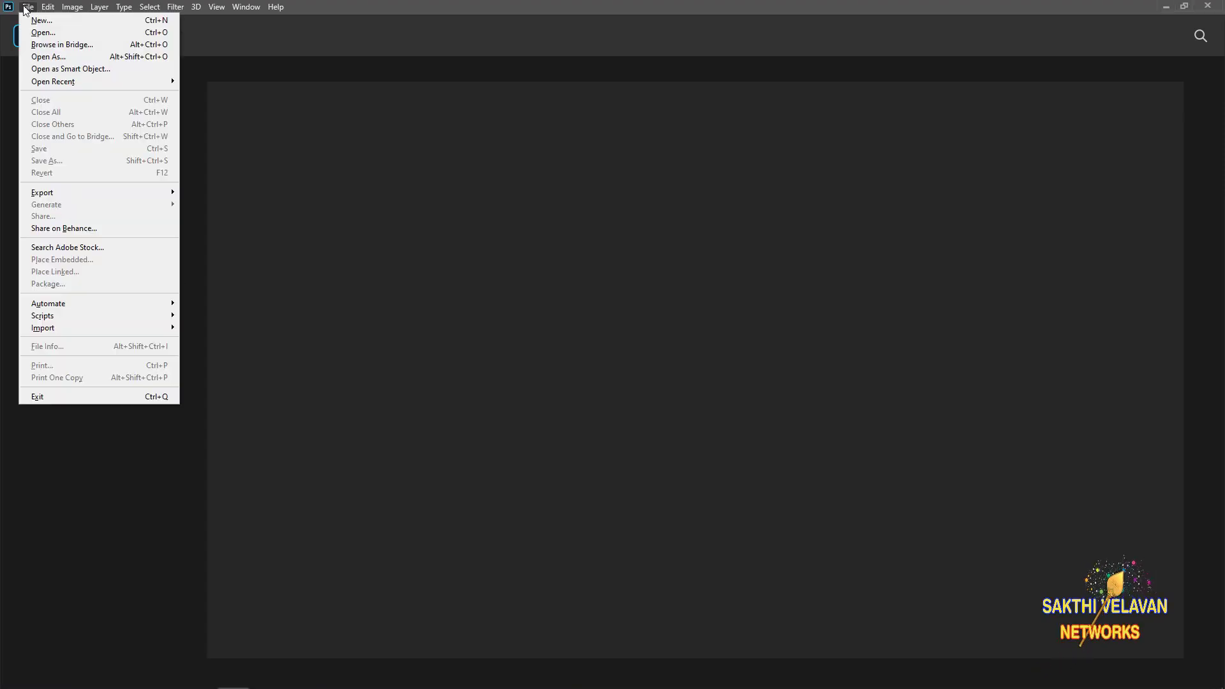
{"action": "left_click", "coordinate": [32, 32]}
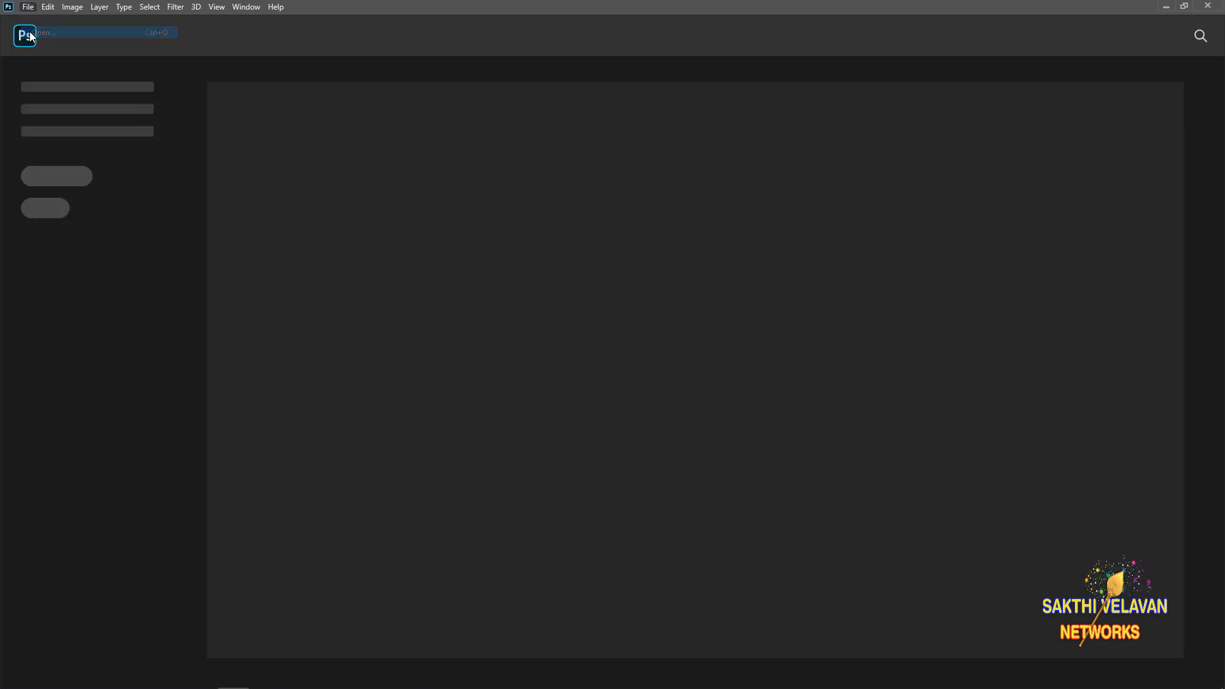
{"action": "double_click", "coordinate": [159, 85]}
{"action": "double_click", "coordinate": [160, 87]}
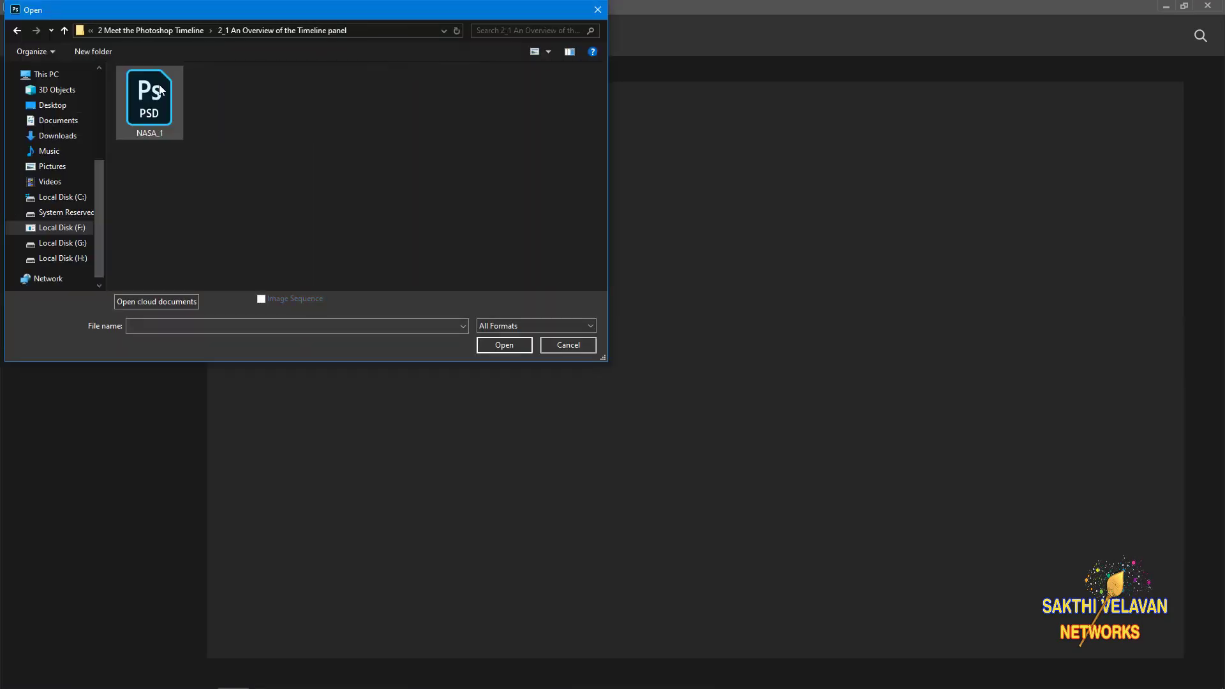
{"action": "left_click", "coordinate": [151, 117]}
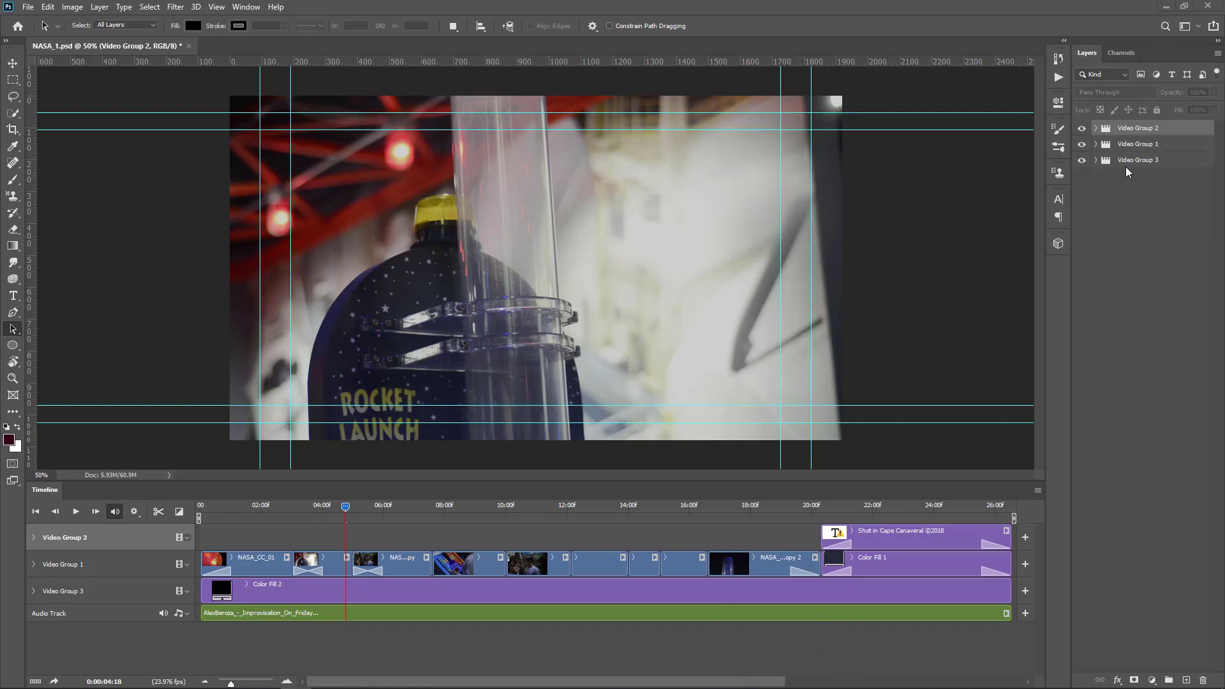
Expand Video Group 2, peek into Groups 1 and 3, and toggle Group 1's visibility off and on.
{"action": "left_click", "coordinate": [1095, 129]}
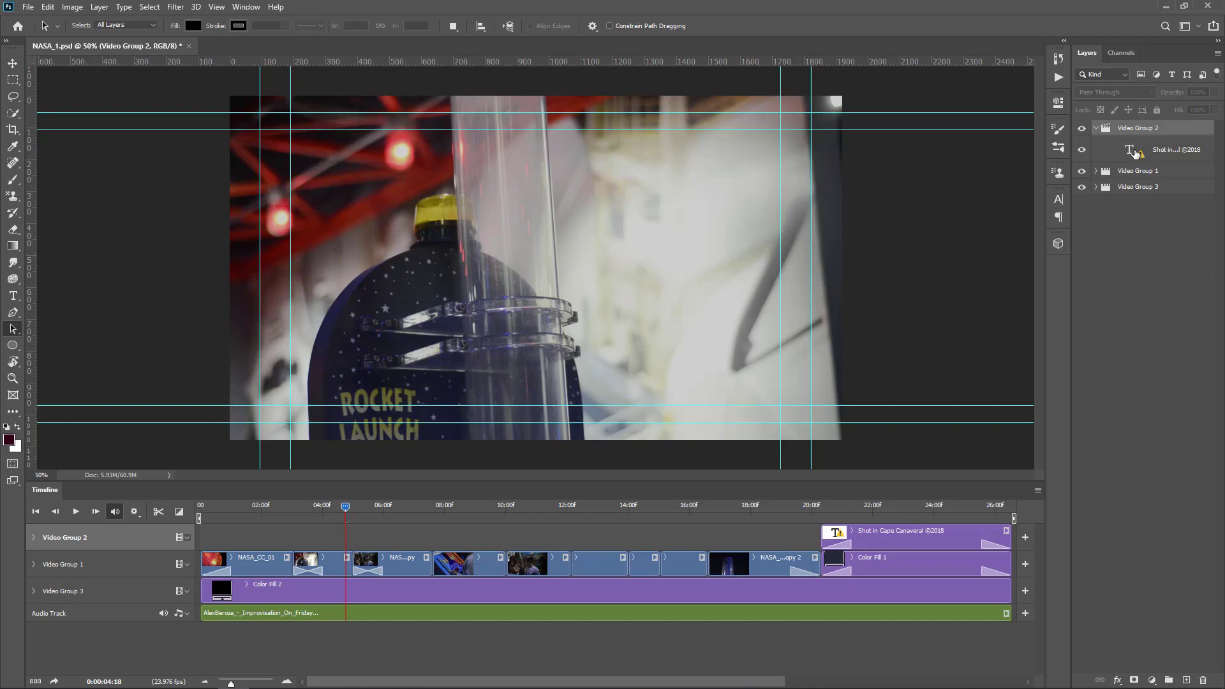
{"action": "left_click", "coordinate": [1097, 172]}
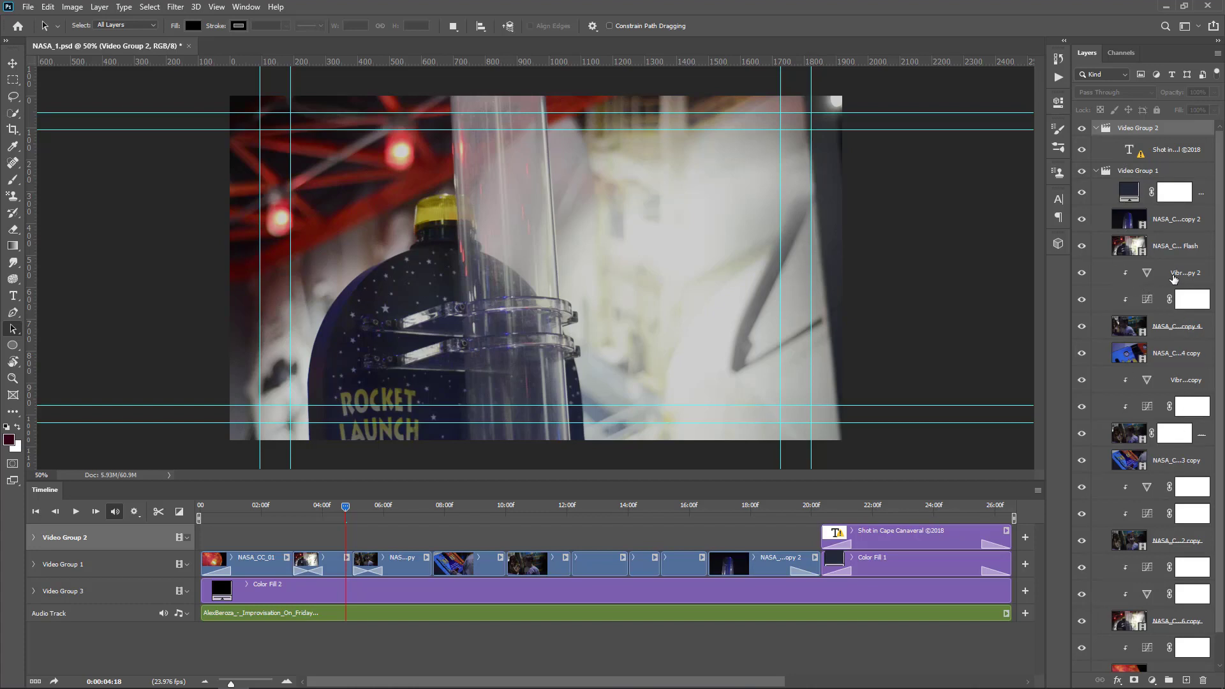
{"action": "left_click", "coordinate": [1096, 171]}
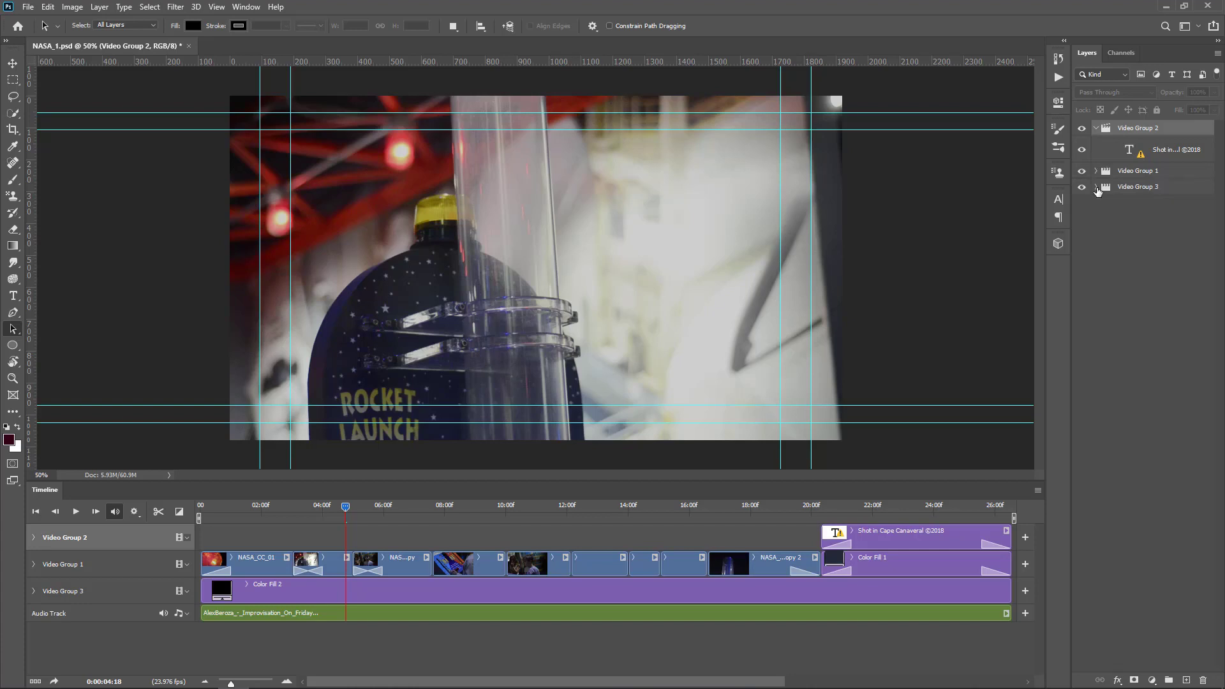
{"action": "left_click", "coordinate": [1097, 187]}
{"action": "left_click", "coordinate": [1096, 187]}
{"action": "left_click", "coordinate": [1082, 171]}
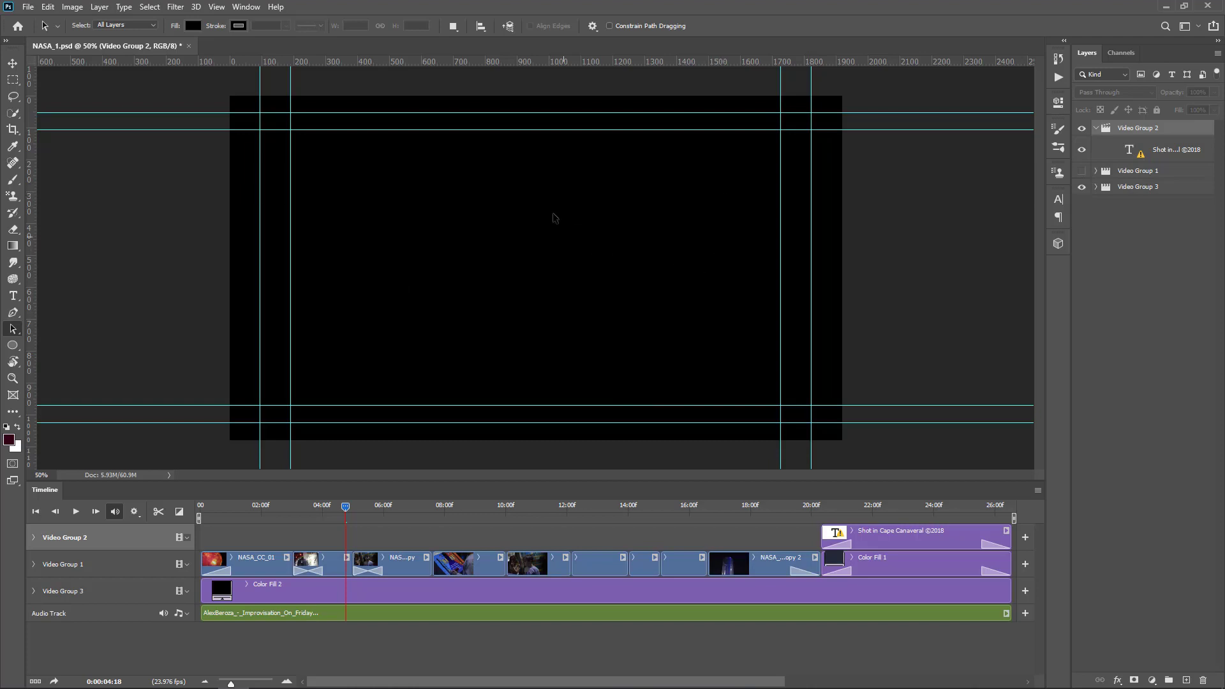
{"action": "left_click", "coordinate": [1083, 171]}
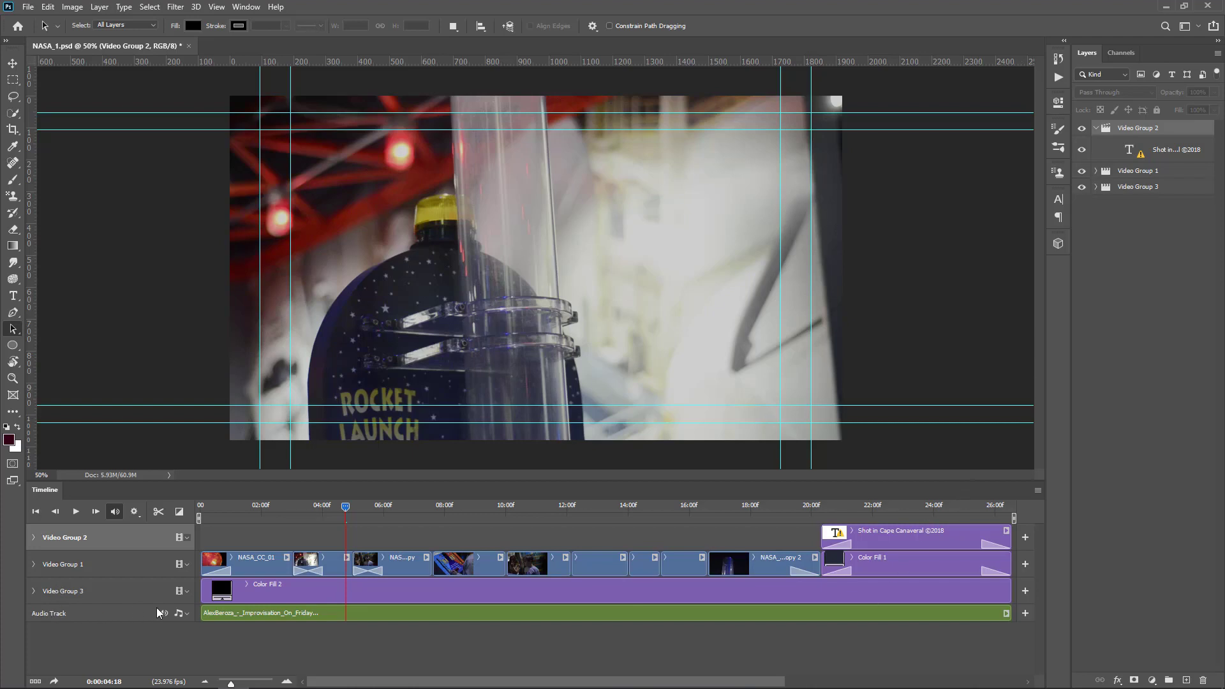
Scrub to 0:00:03:23, 0:00:05:00 and 0:00:10:19, selecting the NASA_CC_02 copy 2 and NASA_CC_03 copy clips.
{"action": "left_click", "coordinate": [321, 507]}
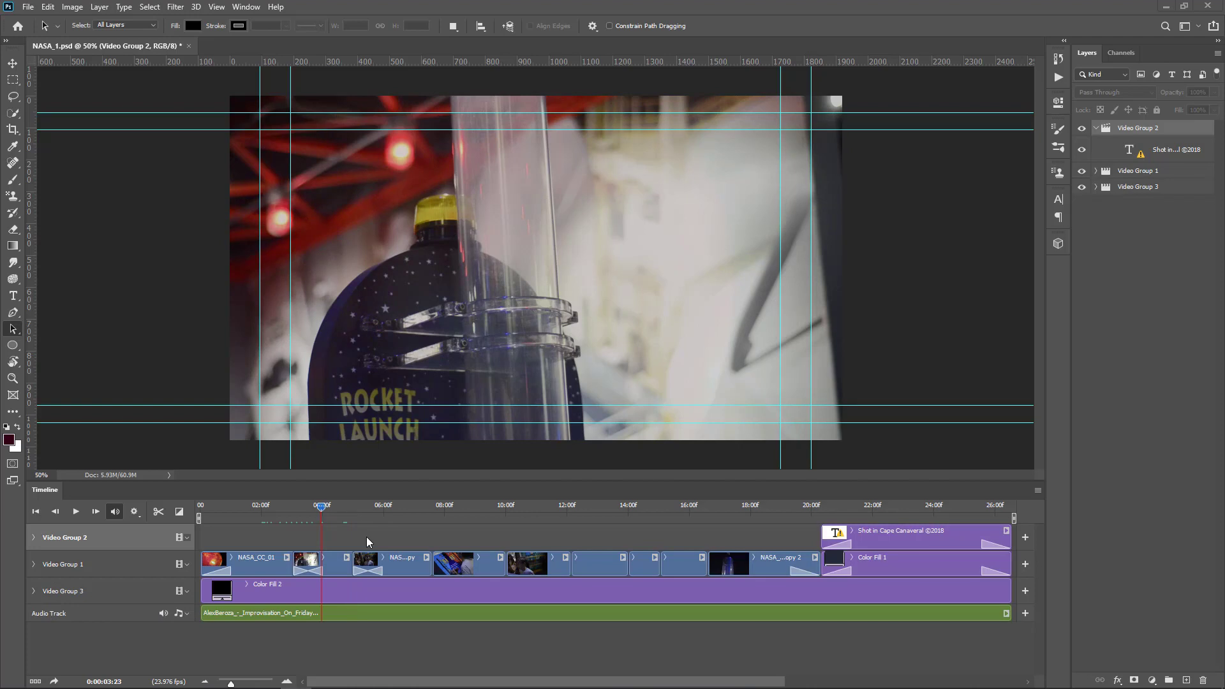
{"action": "left_click", "coordinate": [533, 564]}
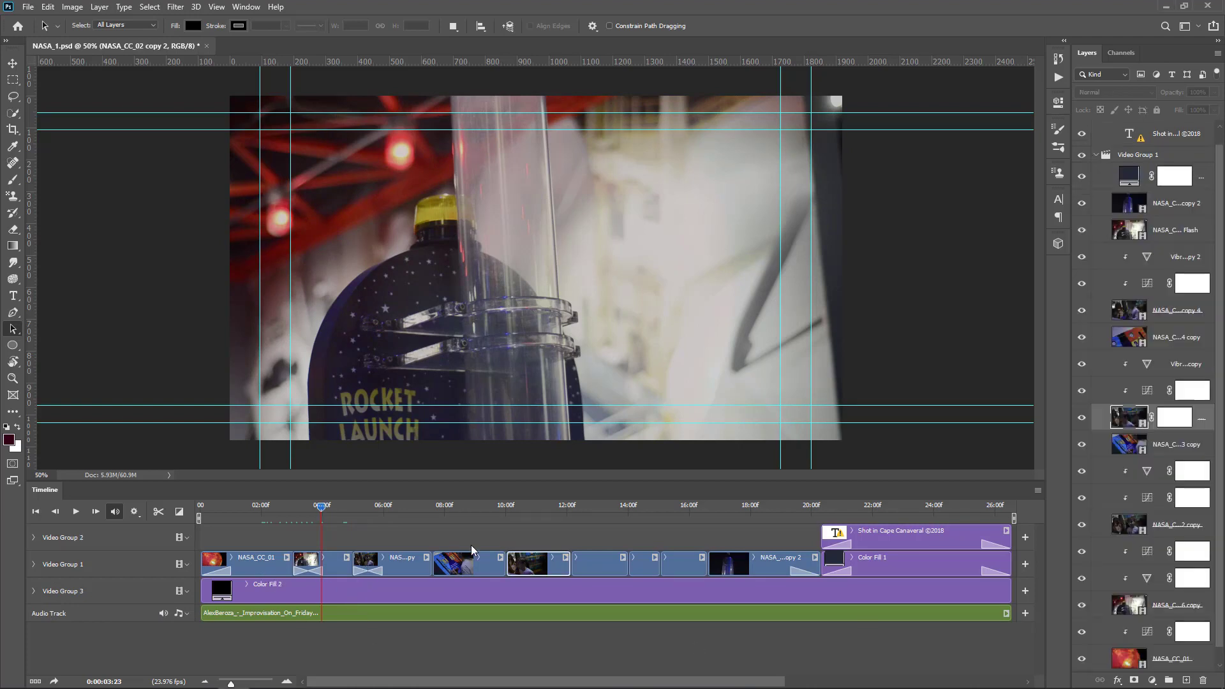
{"action": "left_click", "coordinate": [484, 568]}
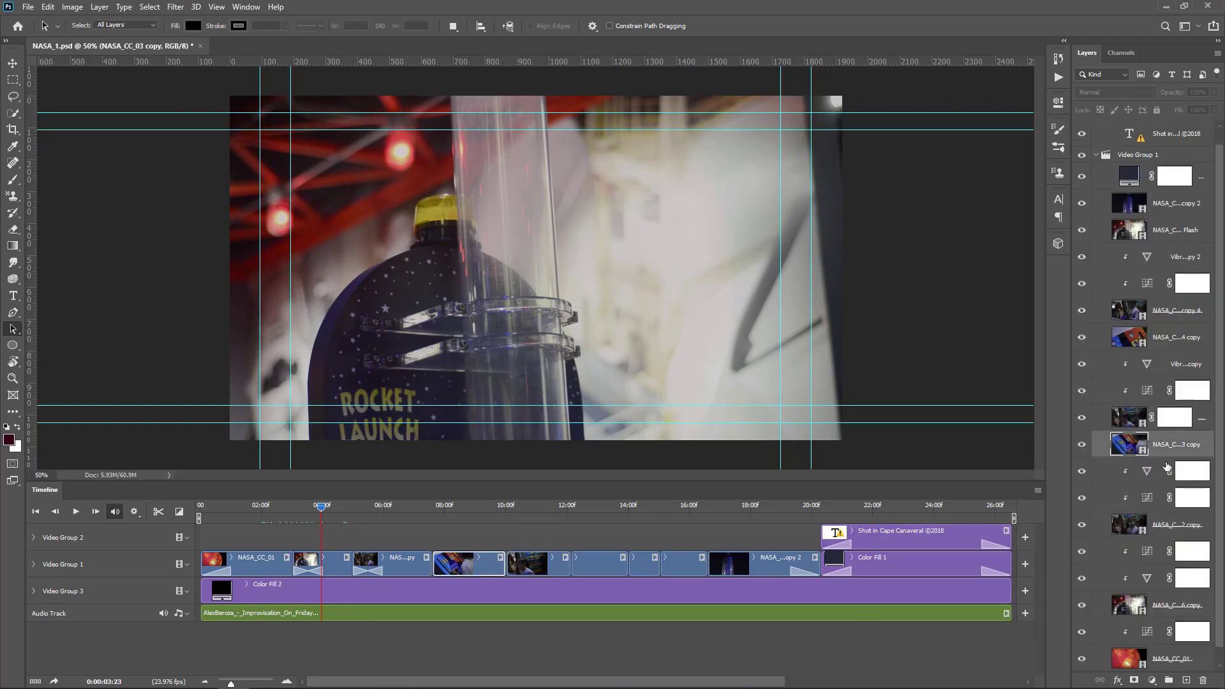
{"action": "left_click", "coordinate": [352, 505]}
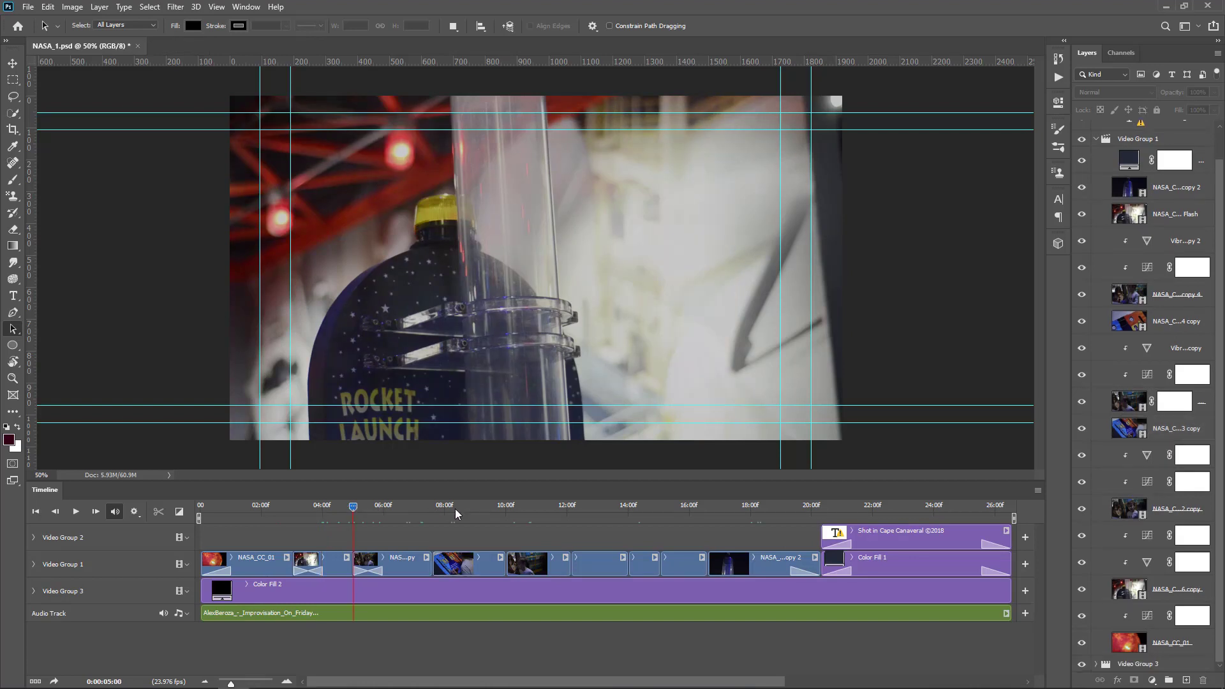
{"action": "left_click", "coordinate": [531, 504]}
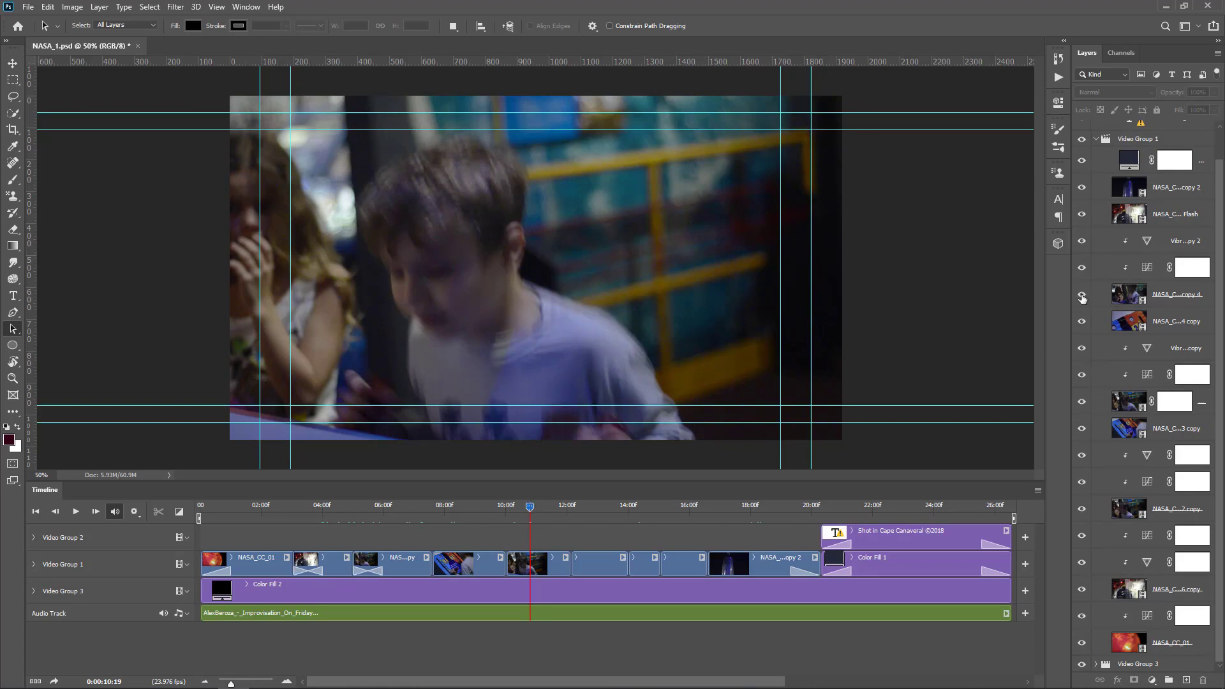
Toggle the masked NASA layer's visibility off and on, then drag the playhead to 0:00:10:05.
{"action": "left_click", "coordinate": [1084, 402]}
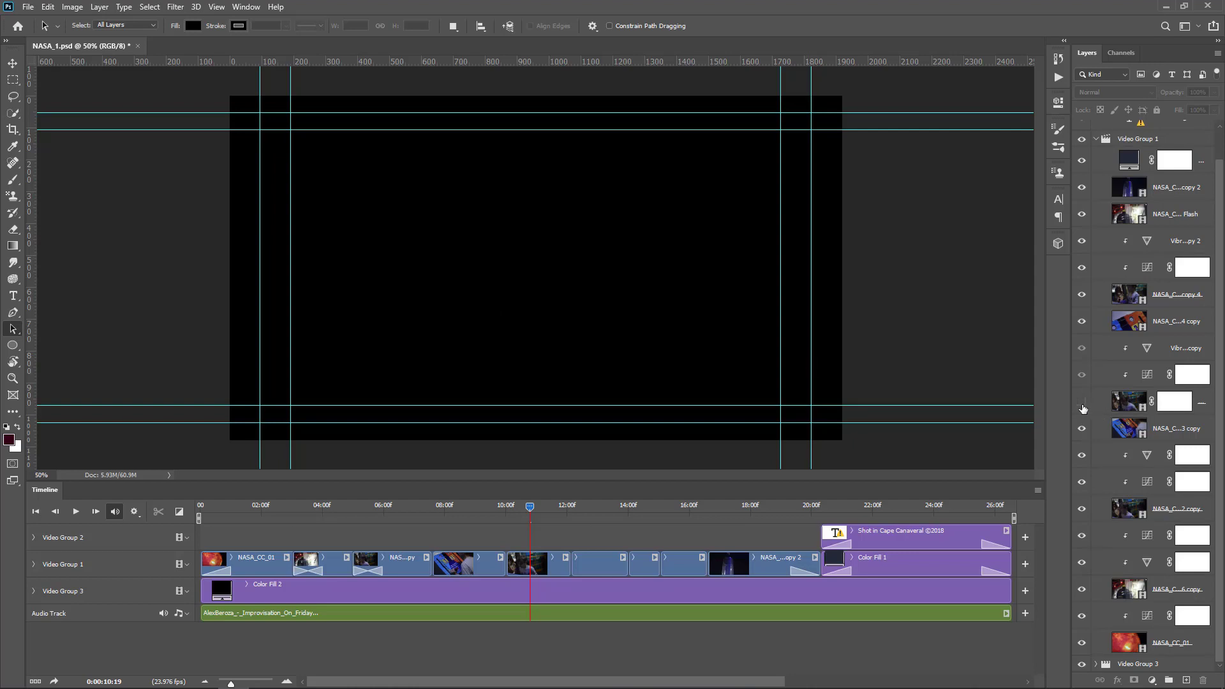
{"action": "left_click", "coordinate": [1082, 402]}
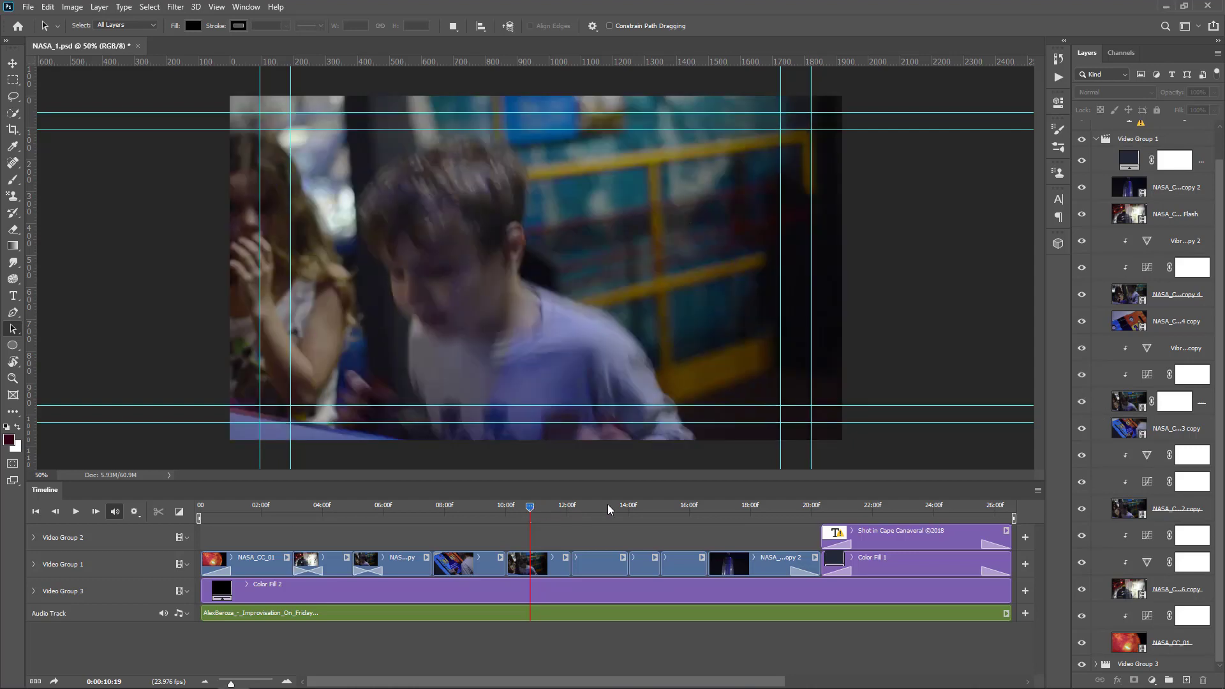
{"action": "left_click_drag", "start_coordinate": [530, 506], "coordinate": [261, 543]}
Move NASA_CC_03 copy right after NASA_CC_01, undo a trial move of NASA_CC_02 copy, and enlarge the timeline.
{"action": "left_click", "coordinate": [481, 565]}
{"action": "left_click_drag", "start_coordinate": [481, 565], "coordinate": [440, 563]}
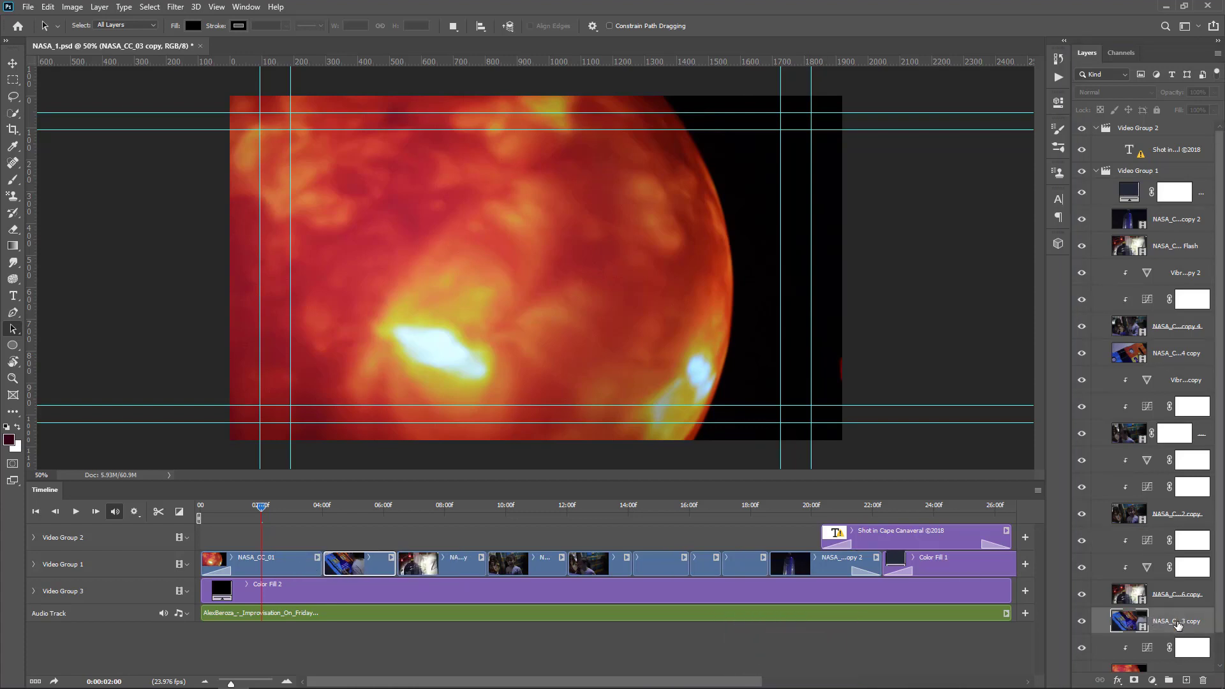
{"action": "left_click", "coordinate": [535, 563]}
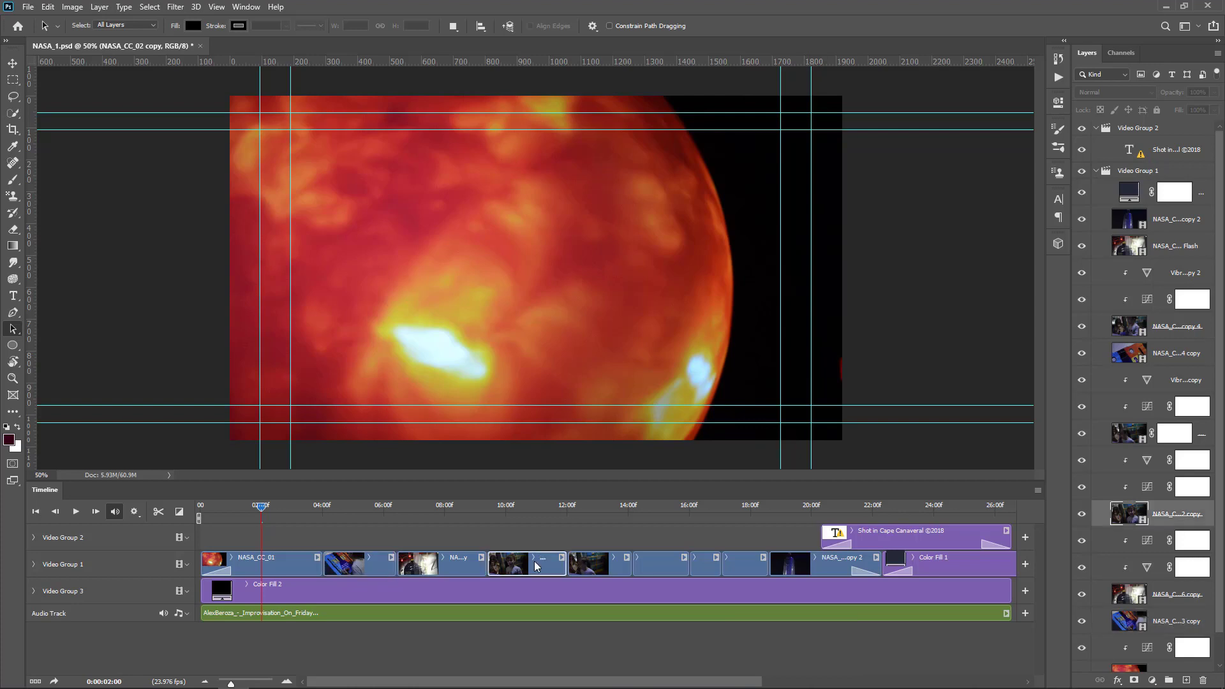
{"action": "left_click_drag", "start_coordinate": [534, 560], "coordinate": [532, 530]}
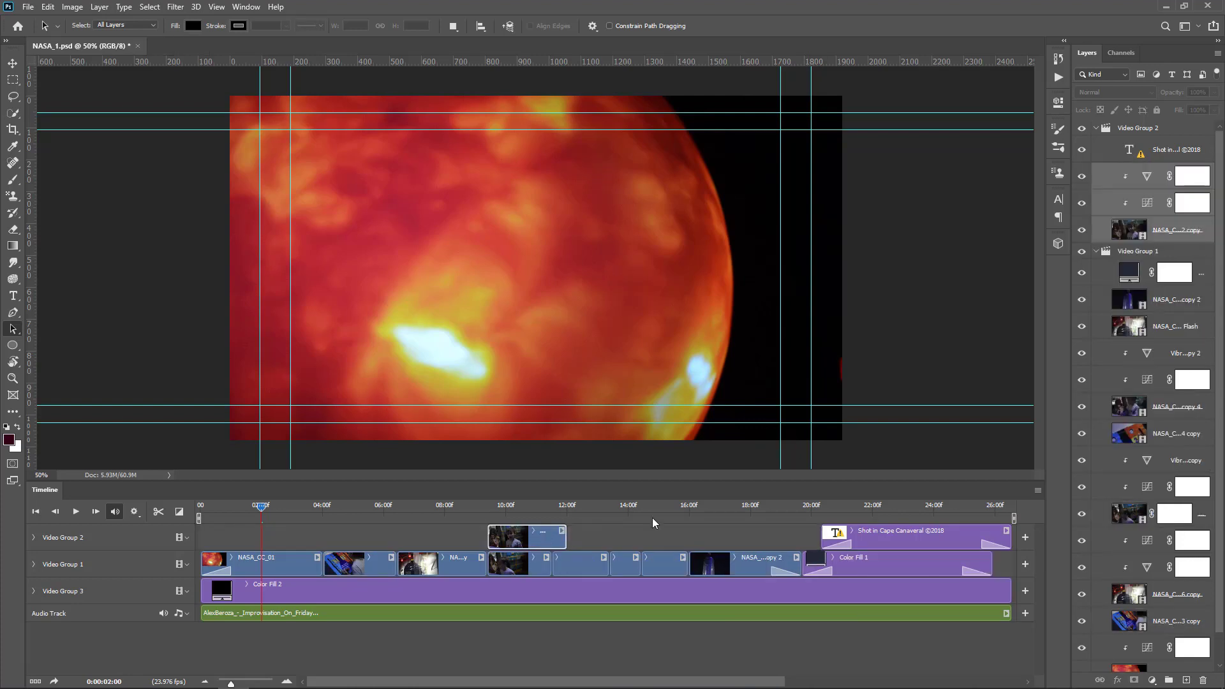
{"action": "left_click", "coordinate": [49, 7]}
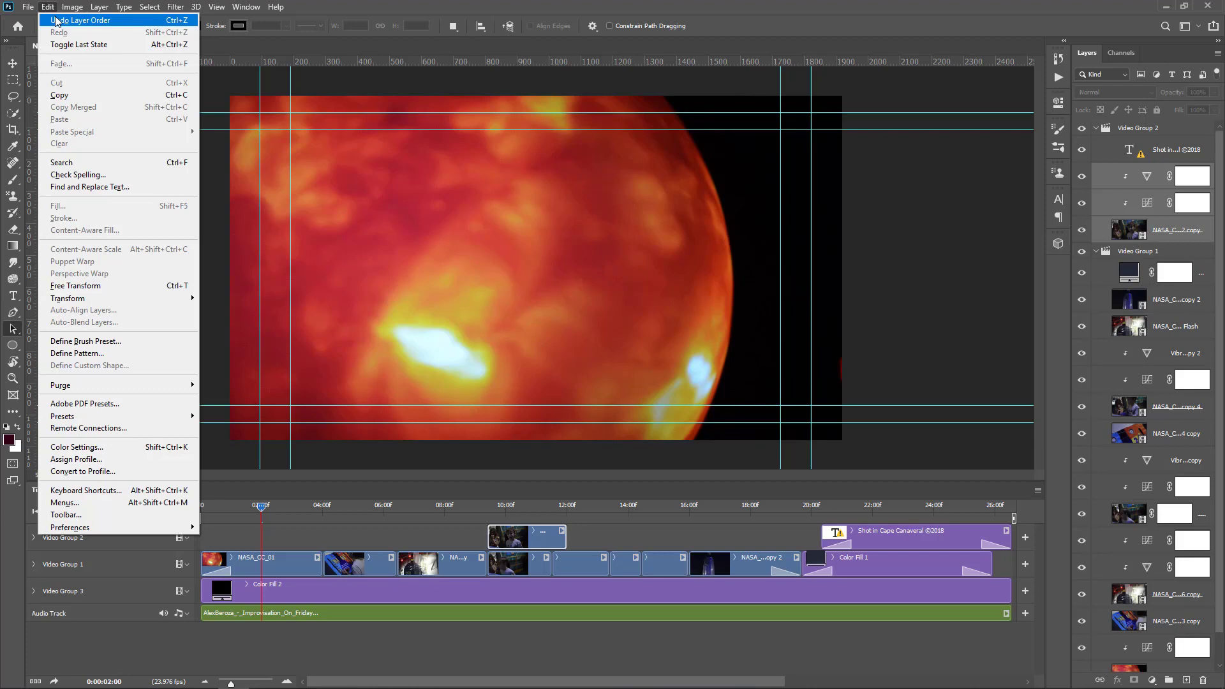
{"action": "left_click", "coordinate": [56, 20]}
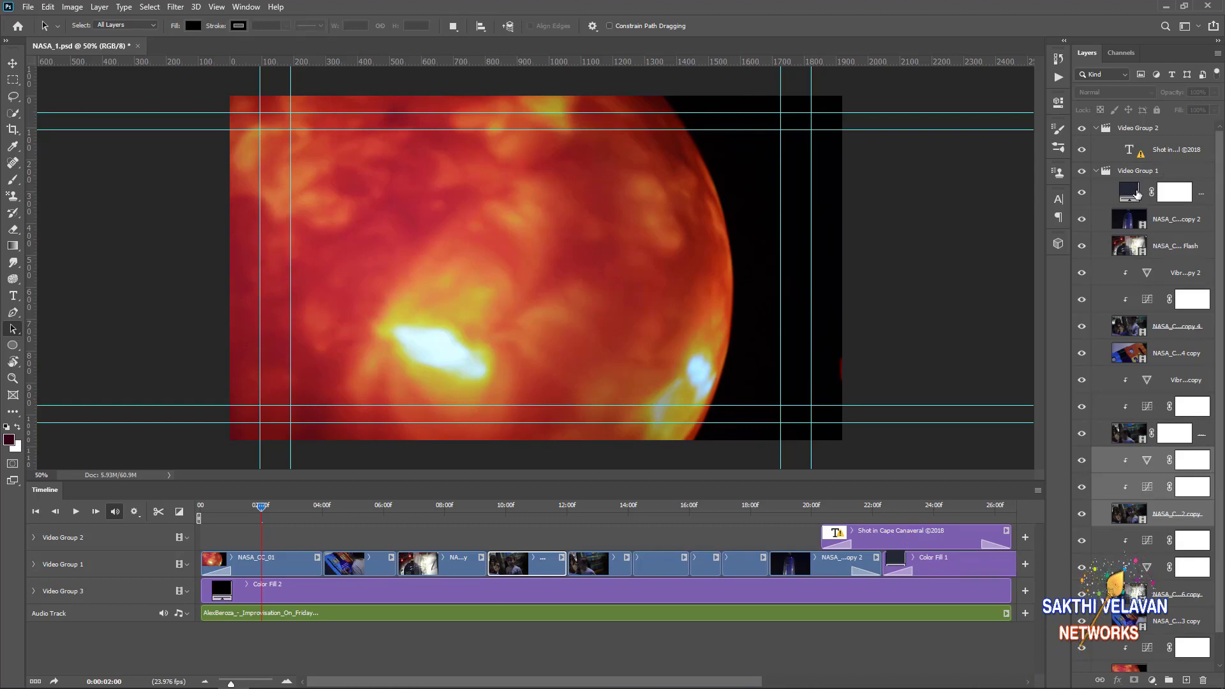
{"action": "left_click_drag", "start_coordinate": [437, 482], "coordinate": [439, 324]}
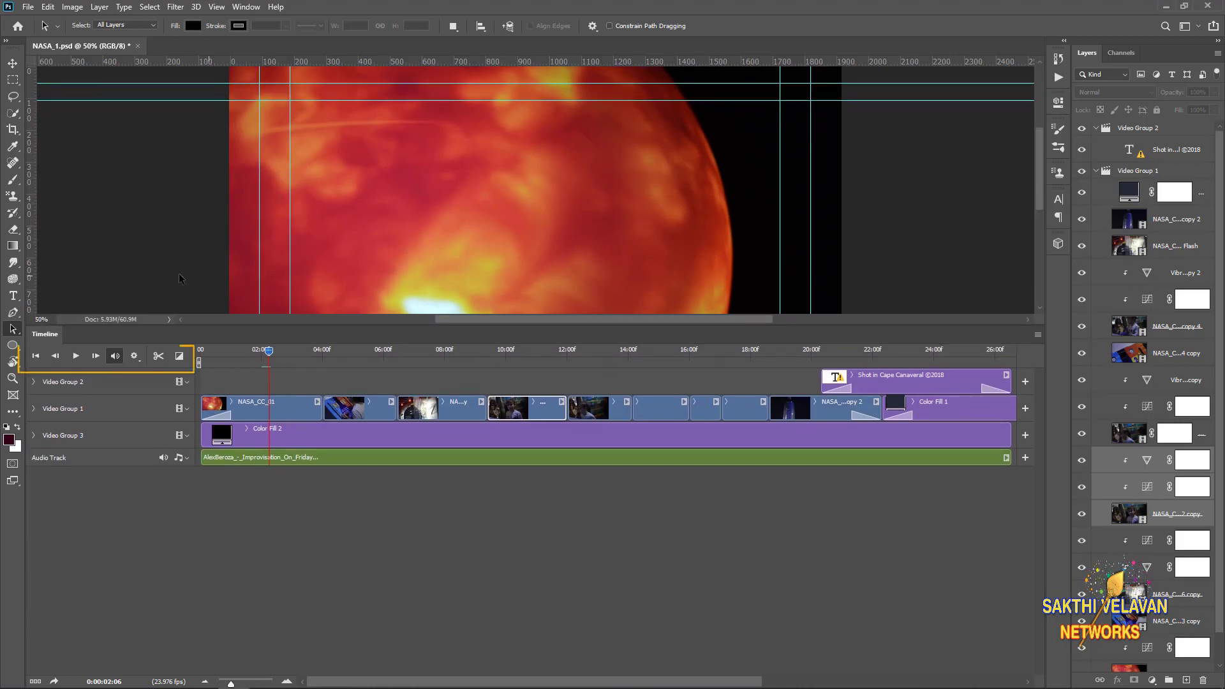
Step the video forward four frames and back three frames.
{"action": "left_click", "coordinate": [94, 357]}
{"action": "left_click", "coordinate": [94, 357]}
{"action": "left_click", "coordinate": [95, 357]}
{"action": "left_click", "coordinate": [94, 357]}
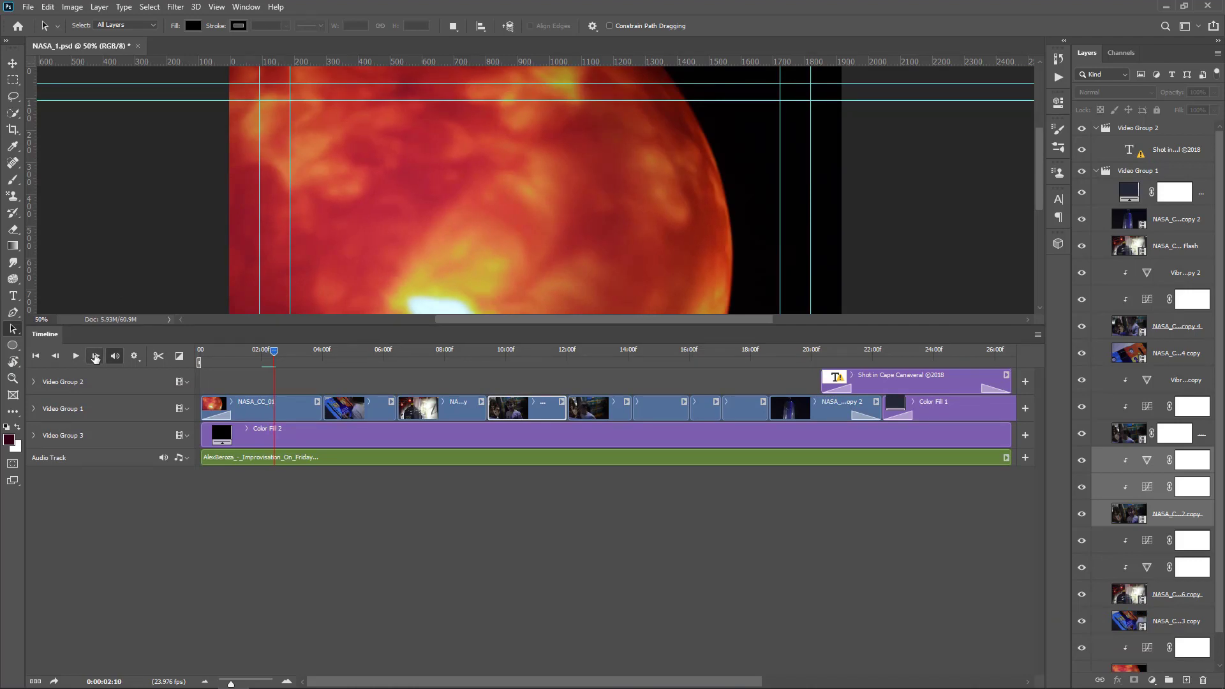
{"action": "left_click", "coordinate": [56, 358]}
{"action": "left_click", "coordinate": [55, 358]}
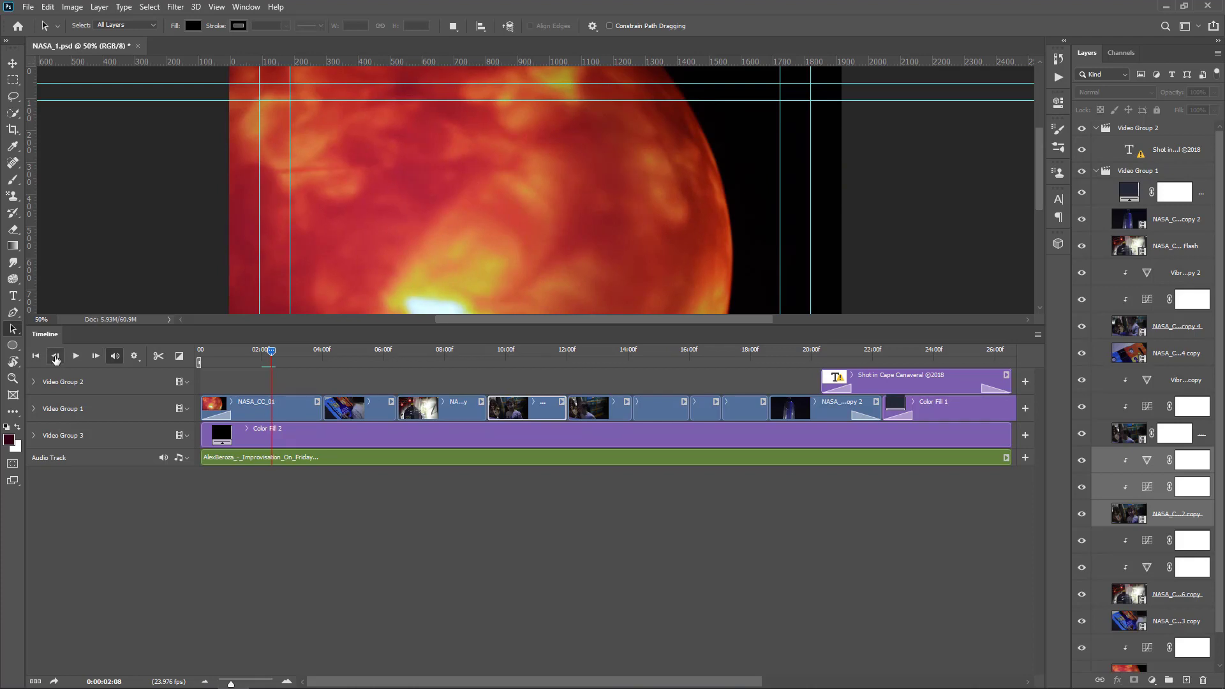
{"action": "left_click", "coordinate": [56, 357]}
Play and stop the video, then rewind to the first frame at 0:00:00:00.
{"action": "left_click", "coordinate": [81, 359]}
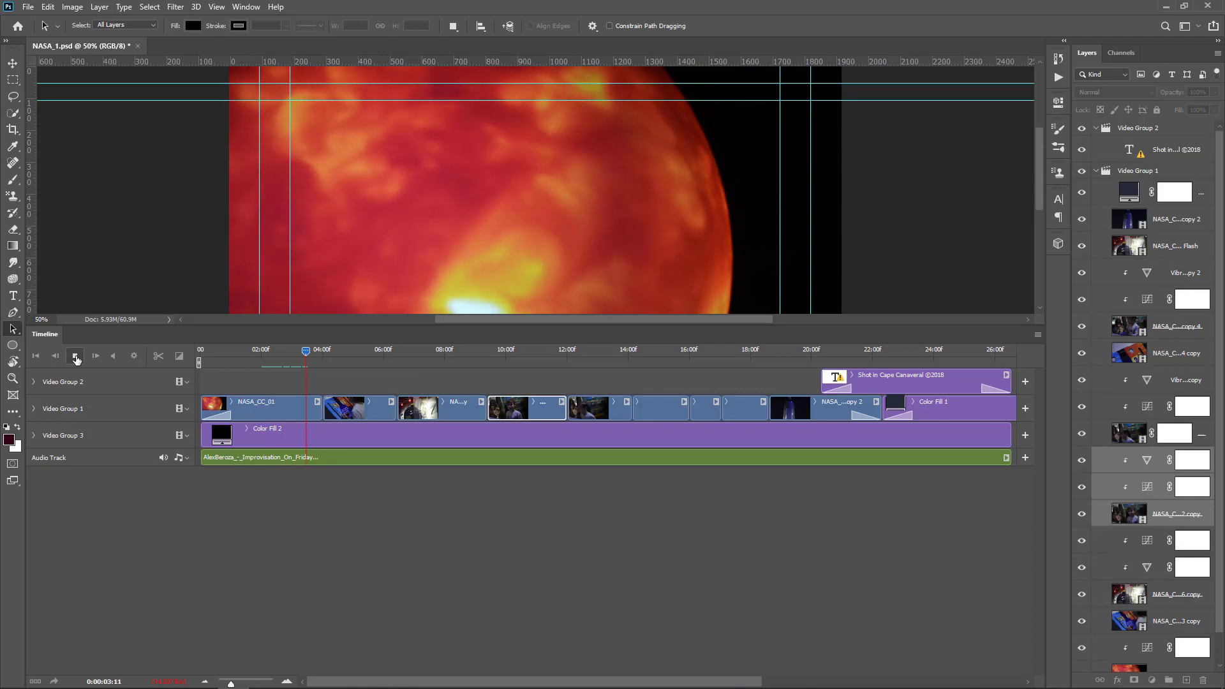
{"action": "left_click", "coordinate": [75, 359]}
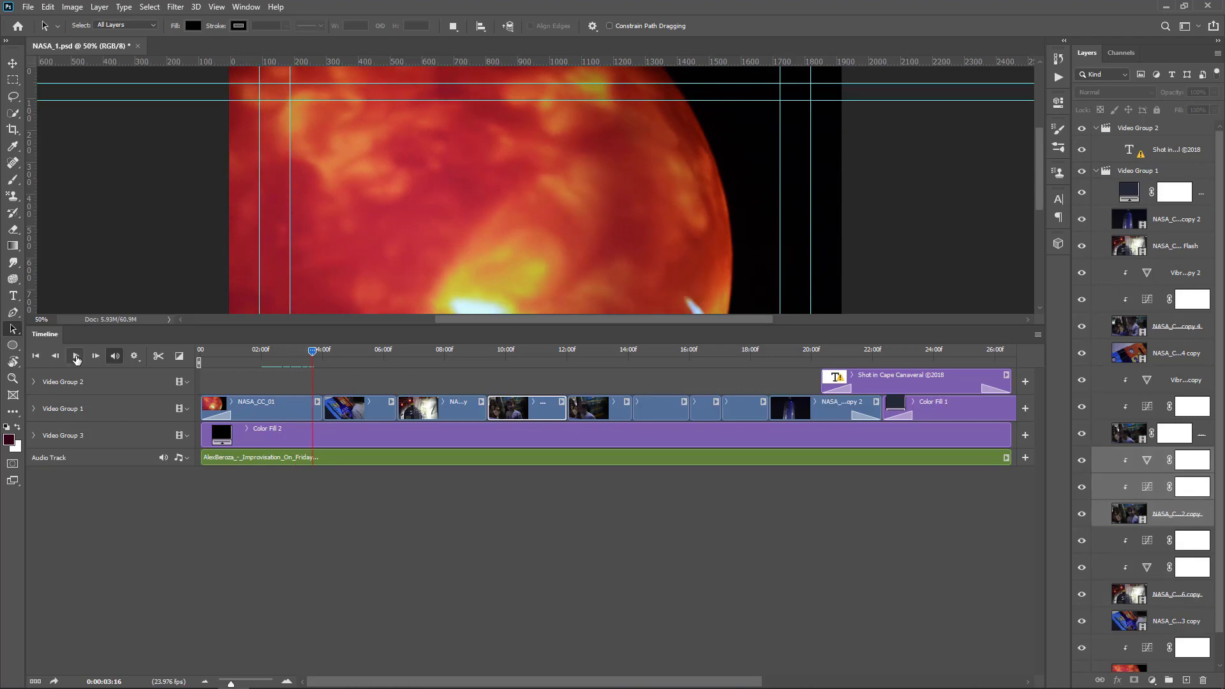
{"action": "left_click", "coordinate": [37, 360]}
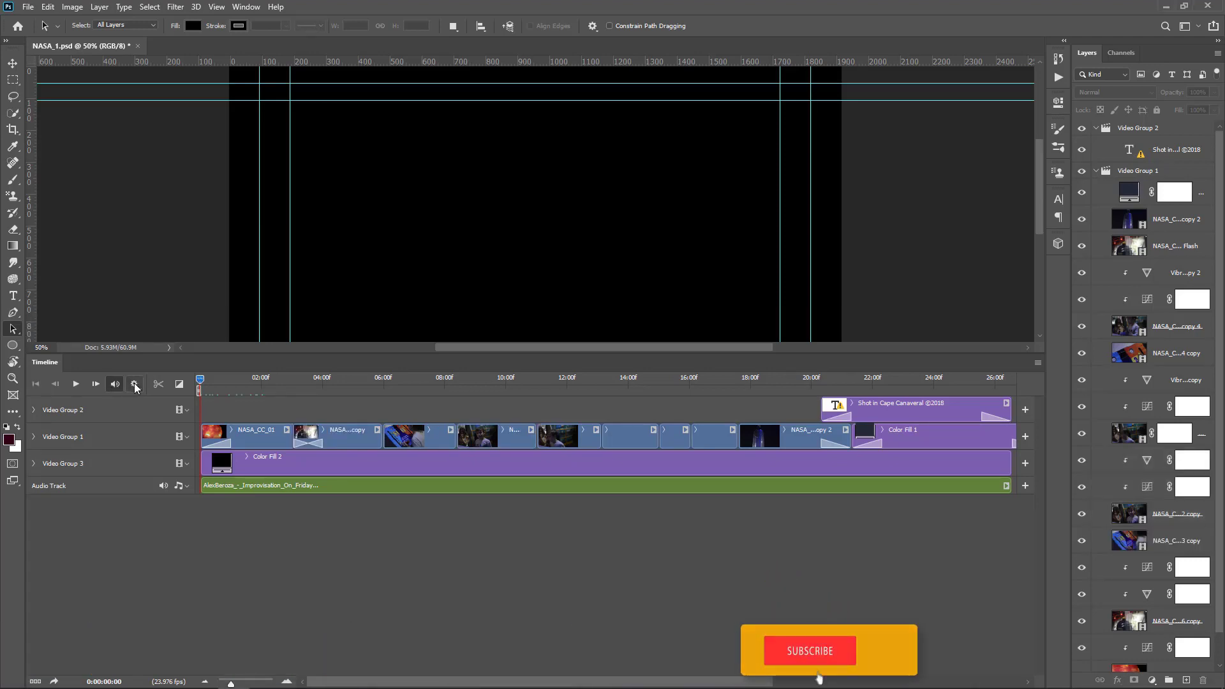
Set playback resolution to 100%, preview playback, and return to the first frame.
{"action": "left_click", "coordinate": [135, 386]}
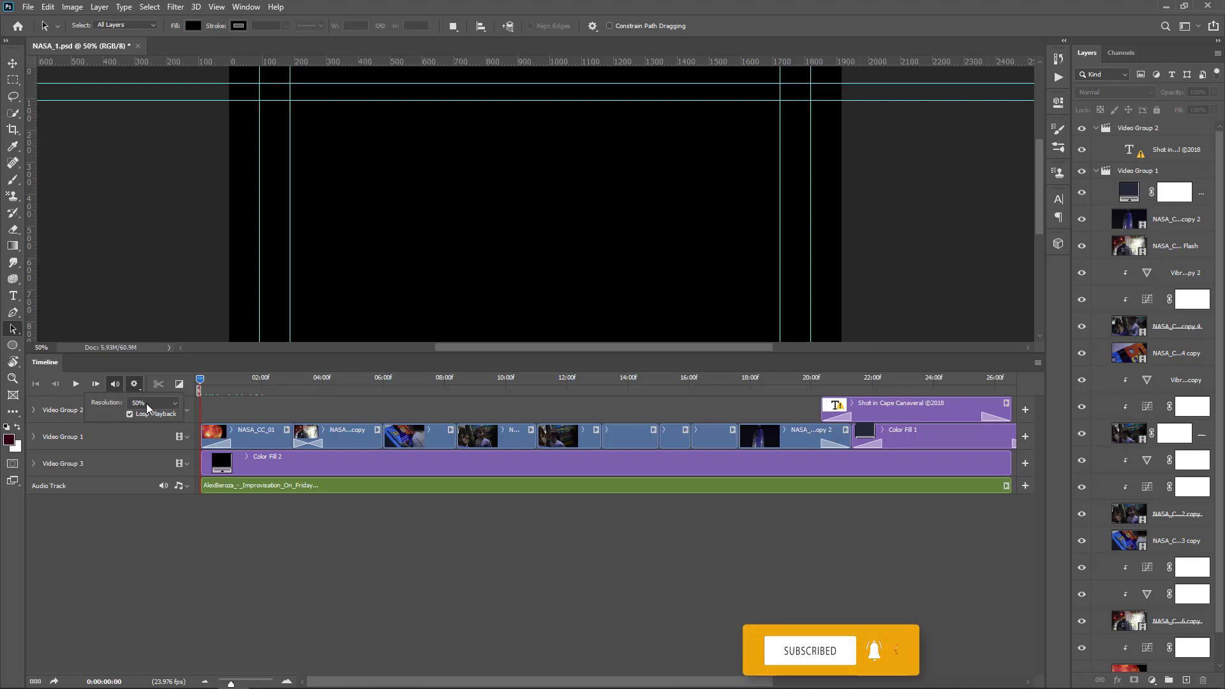
{"action": "left_click", "coordinate": [143, 405]}
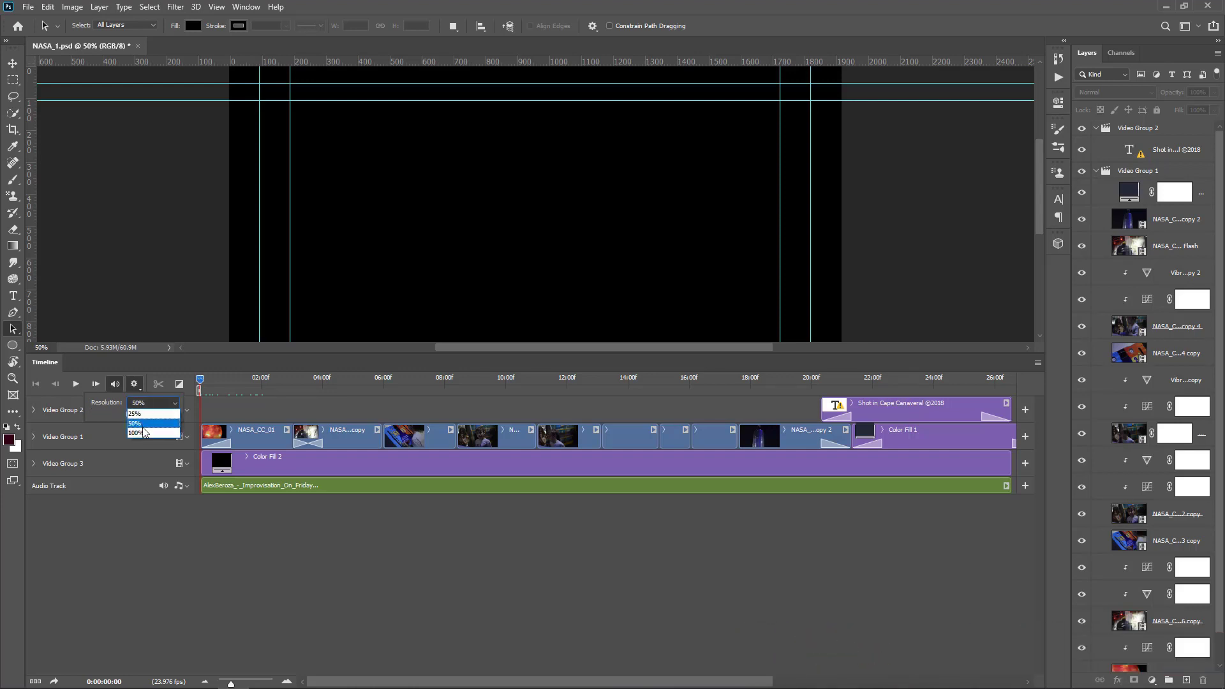
{"action": "left_click", "coordinate": [143, 433]}
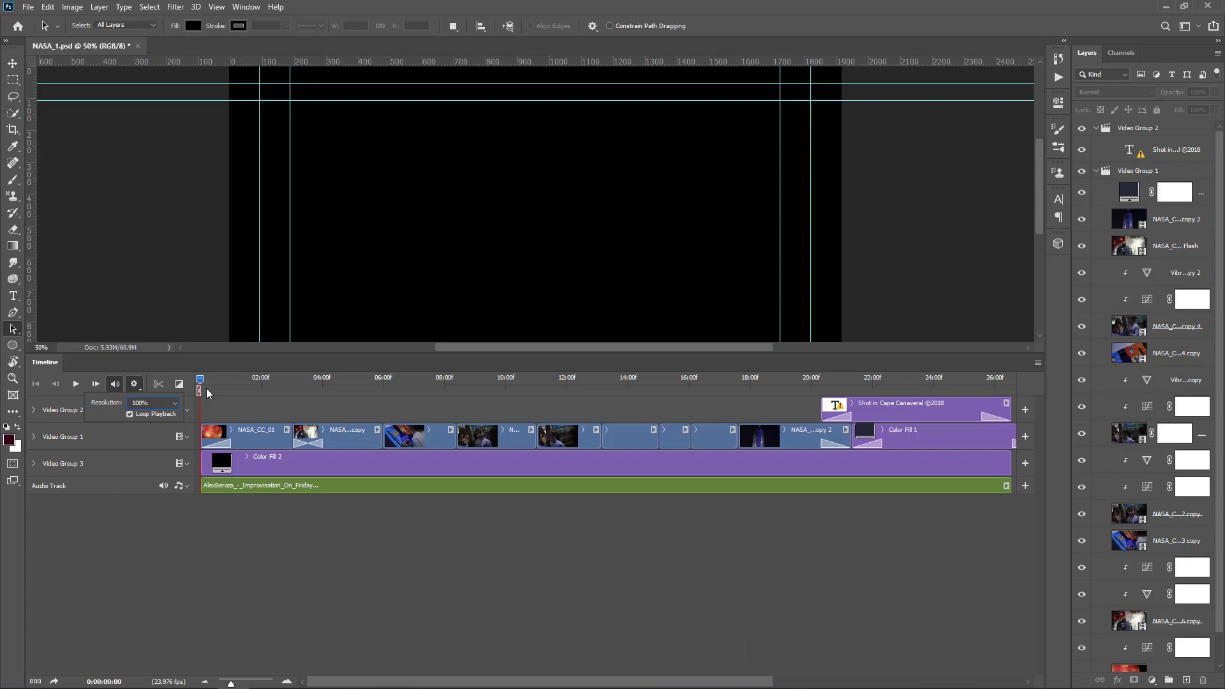
{"action": "left_click", "coordinate": [76, 383]}
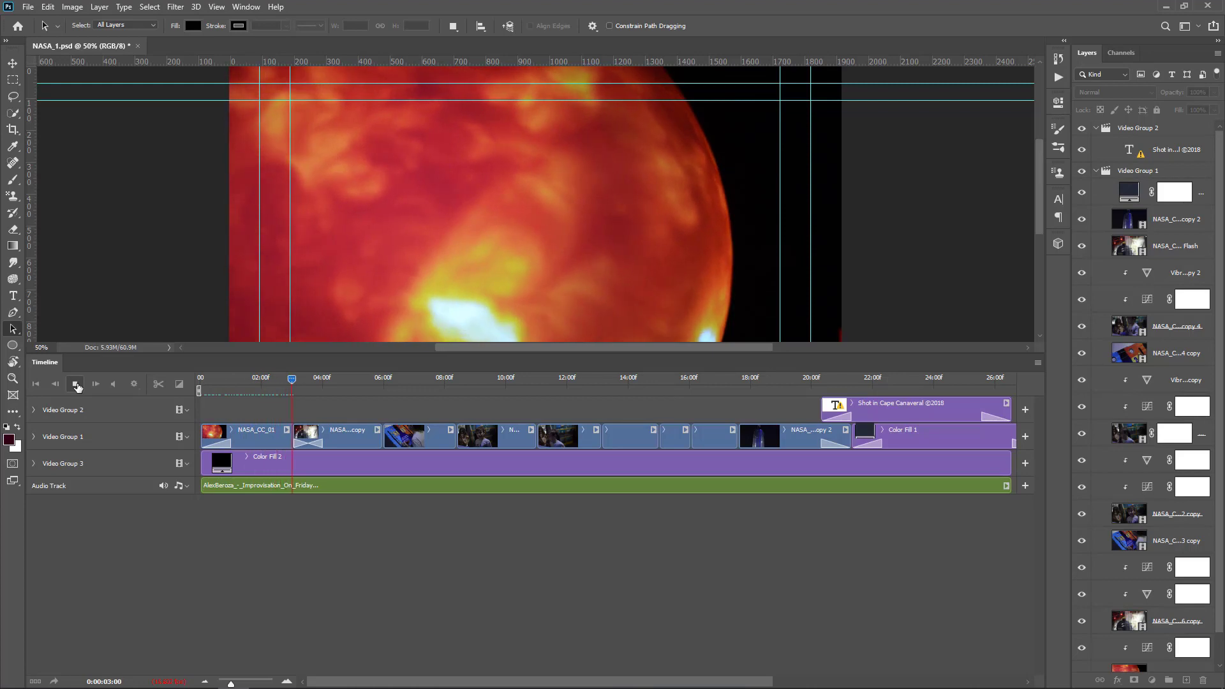
{"action": "left_click", "coordinate": [76, 385]}
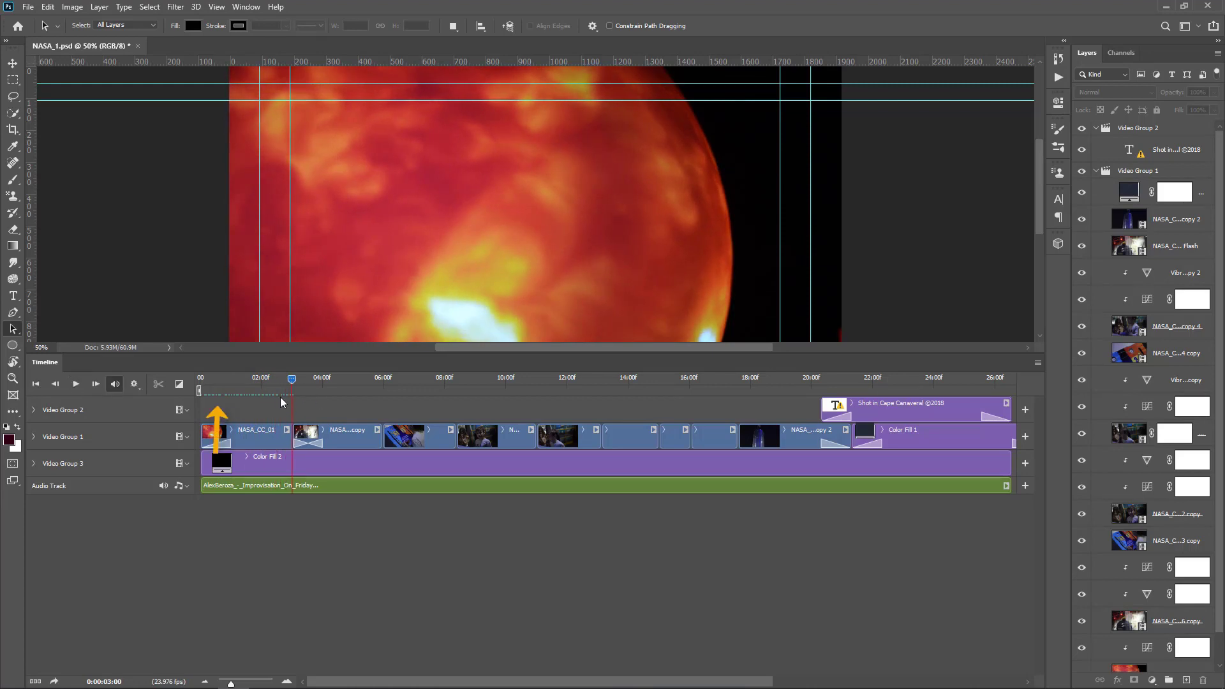
{"action": "left_click", "coordinate": [36, 385]}
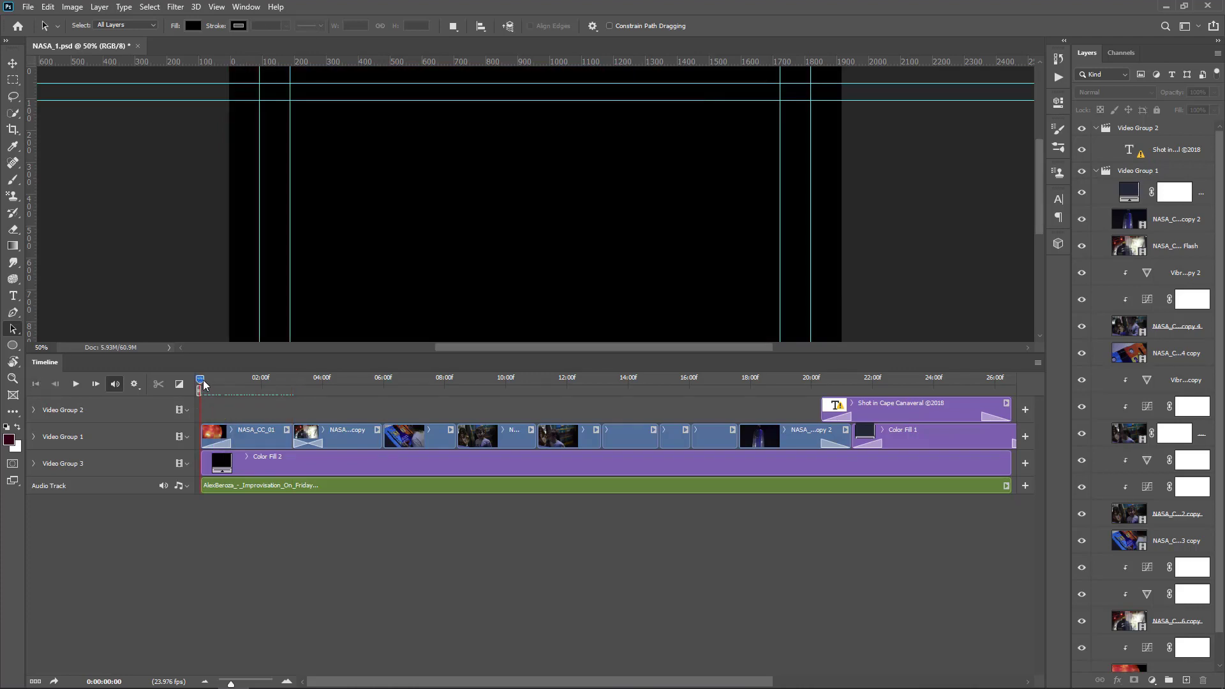
Set playback resolution to 50% and preview the video again.
{"action": "left_click", "coordinate": [134, 384]}
{"action": "left_click", "coordinate": [138, 404]}
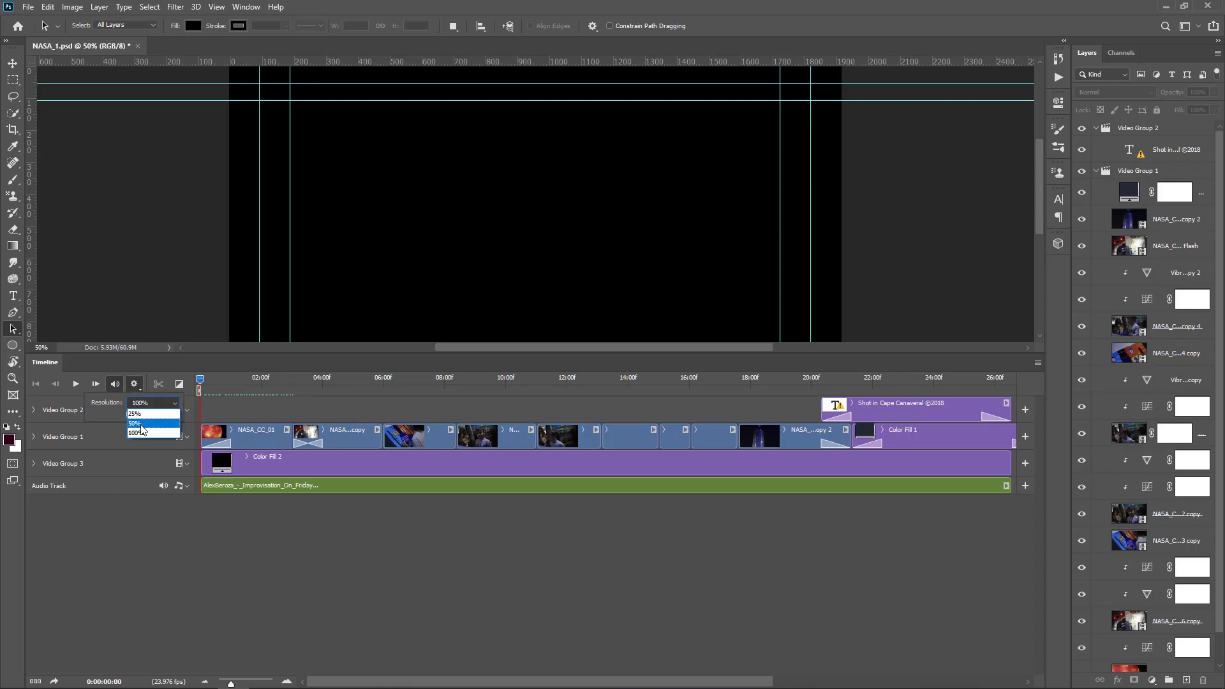
{"action": "left_click", "coordinate": [141, 424]}
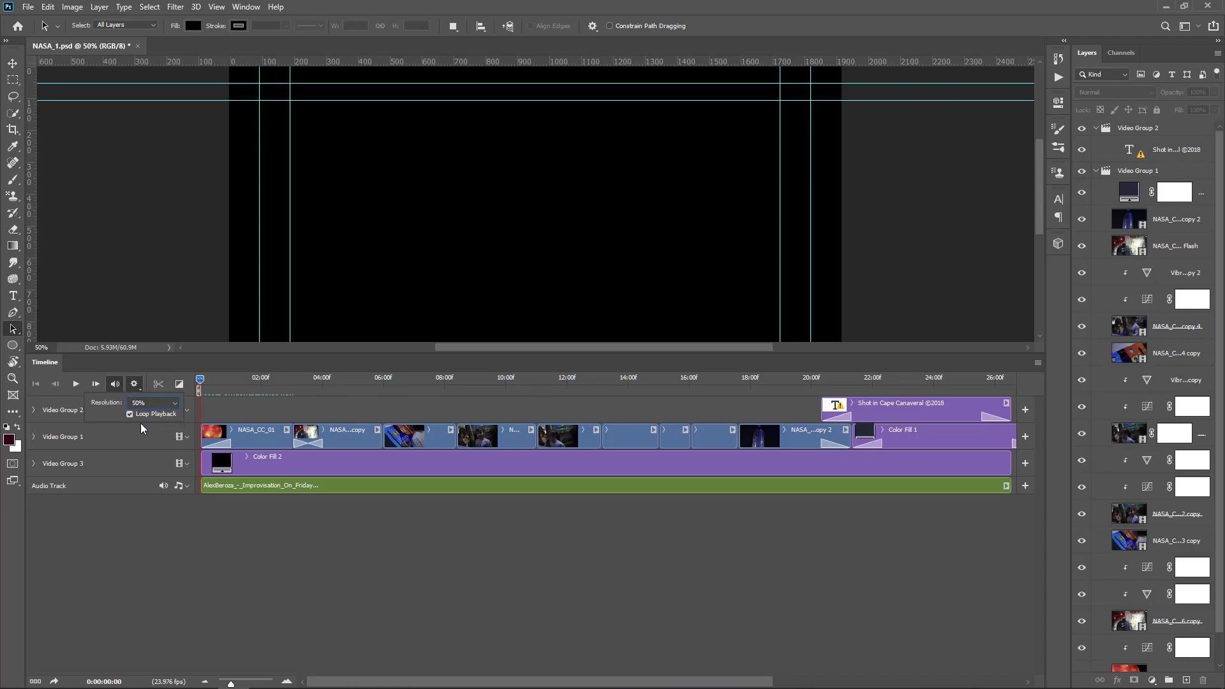
{"action": "left_click", "coordinate": [76, 385]}
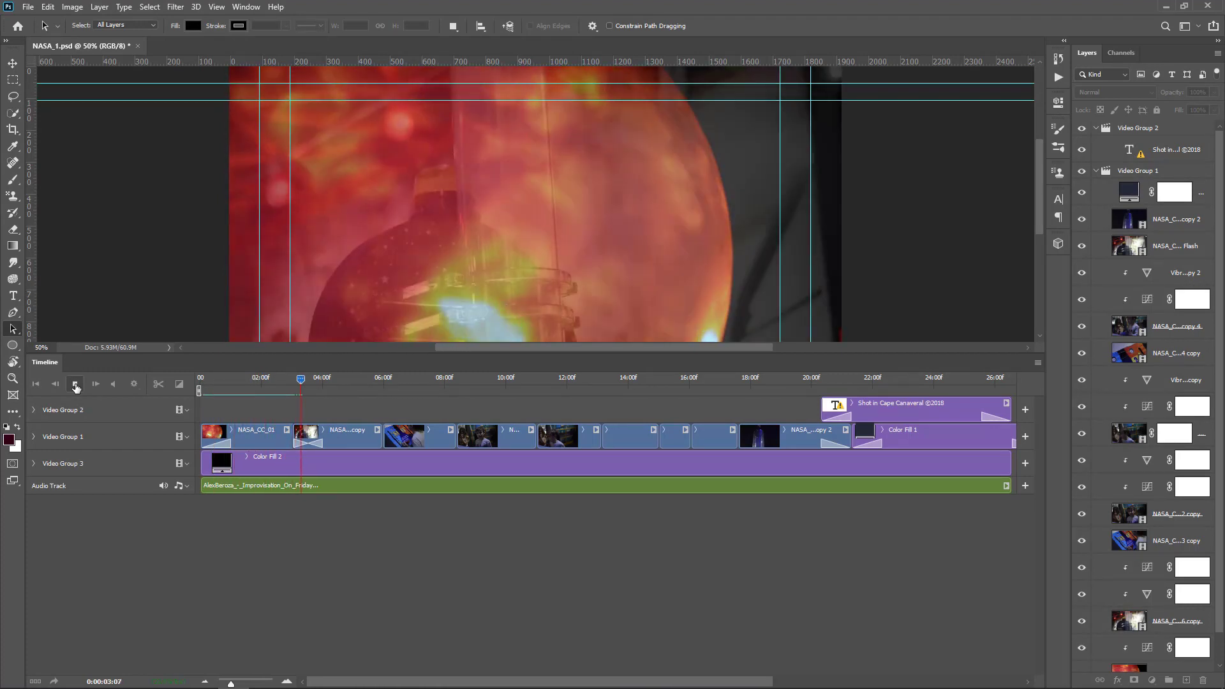
{"action": "left_click", "coordinate": [75, 385]}
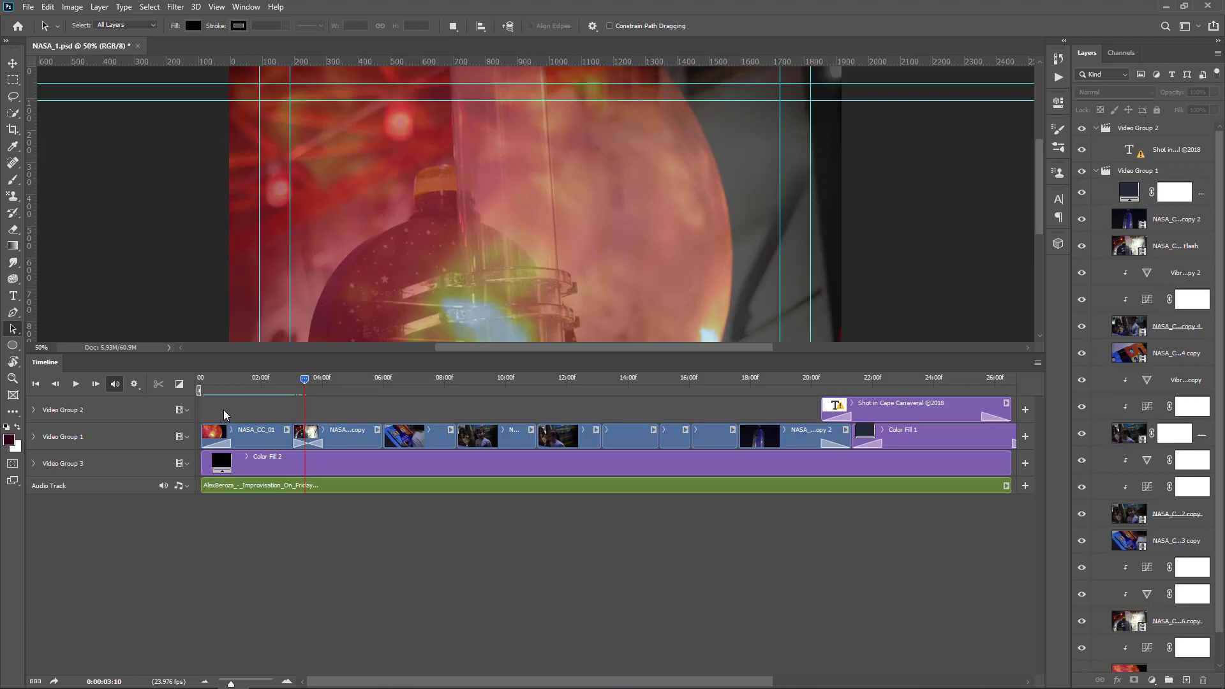
Set the timeline Panel Options thumbnail size to the largest setting.
{"action": "left_click", "coordinate": [278, 469]}
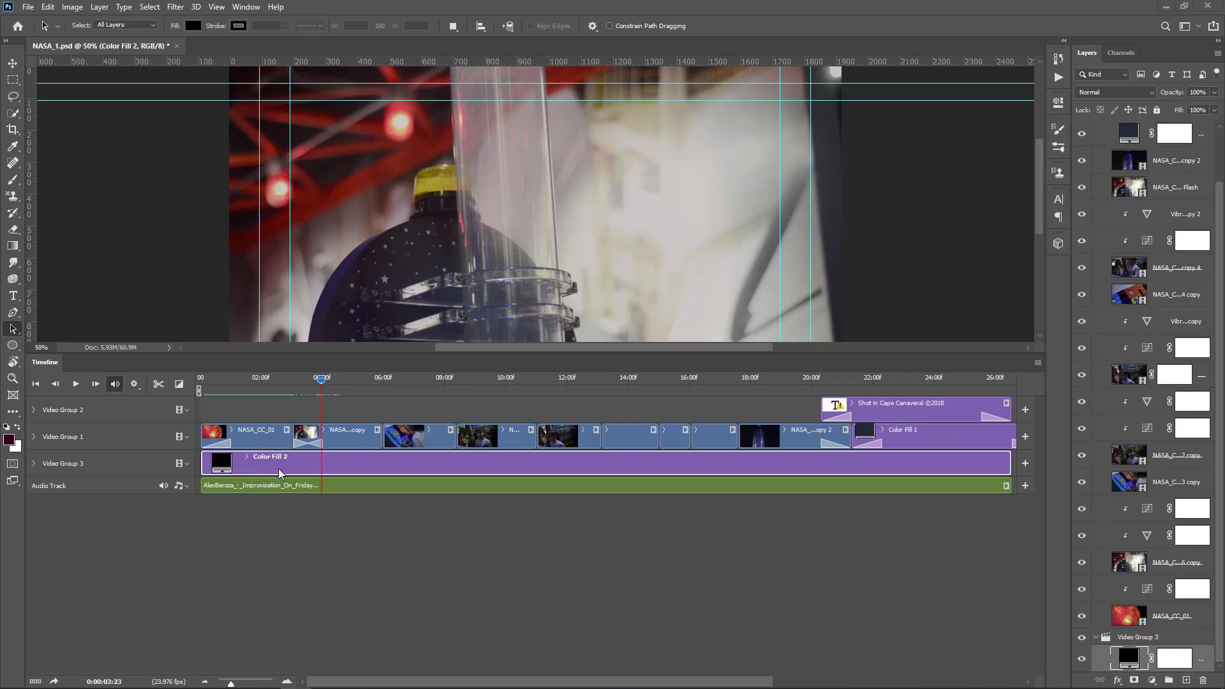
{"action": "left_click", "coordinate": [1037, 364]}
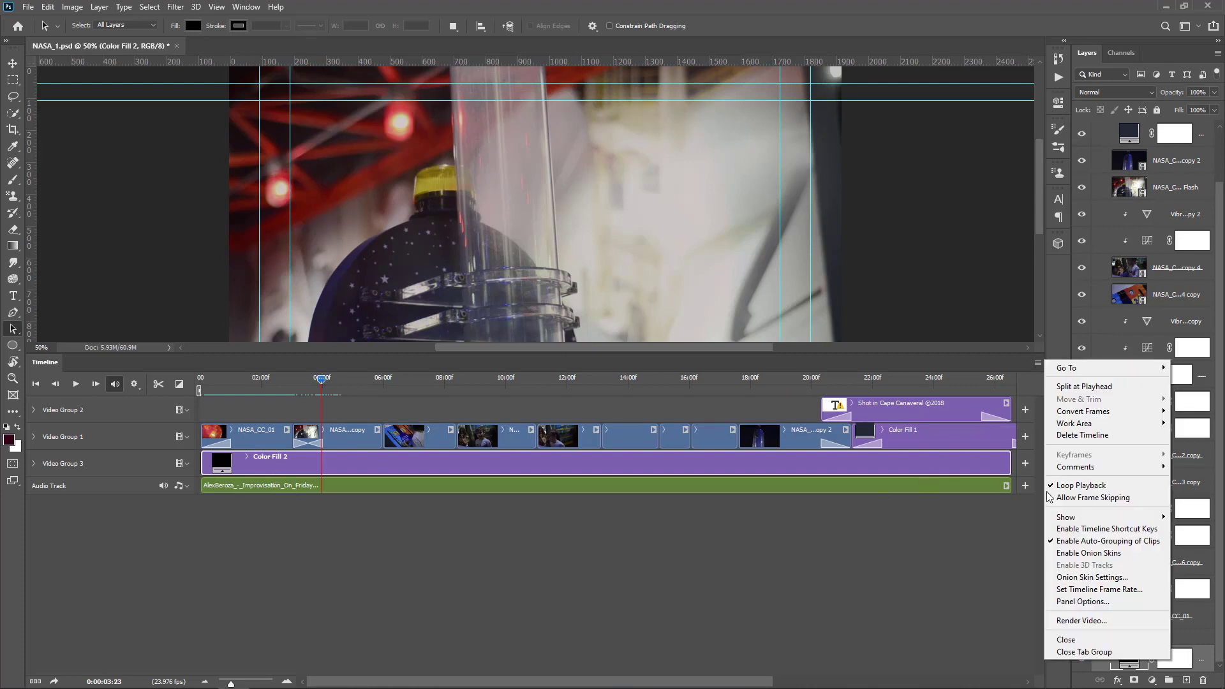
{"action": "left_click", "coordinate": [1074, 602]}
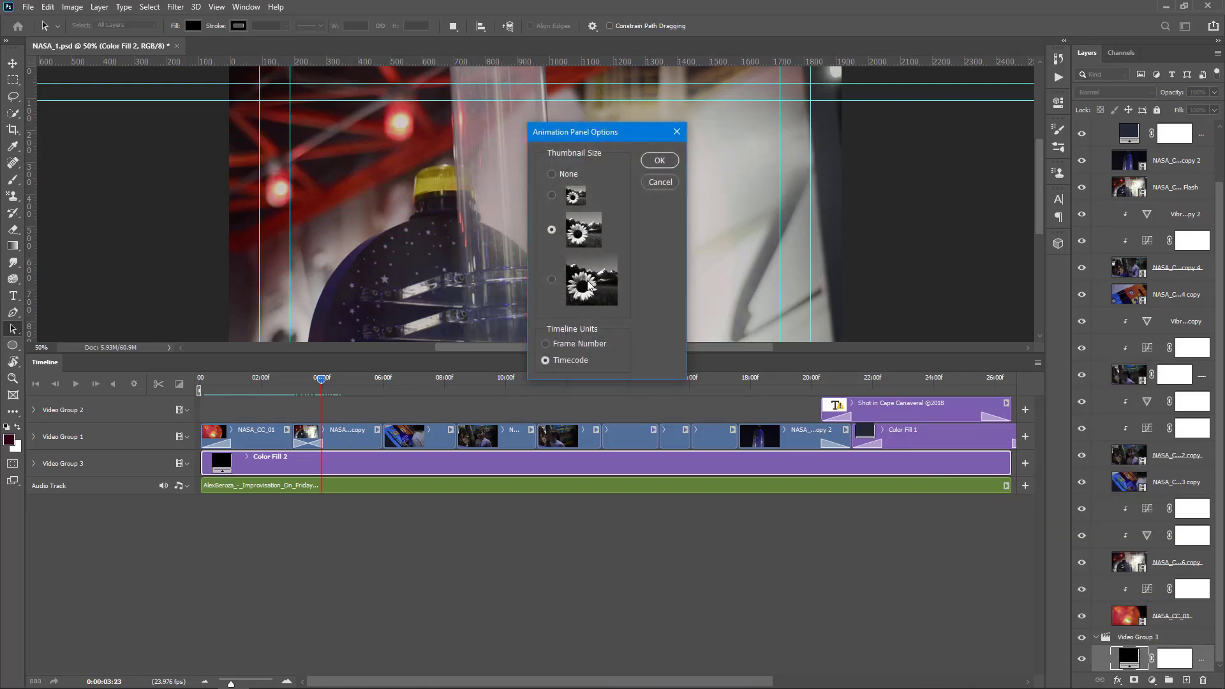
{"action": "left_click", "coordinate": [552, 280]}
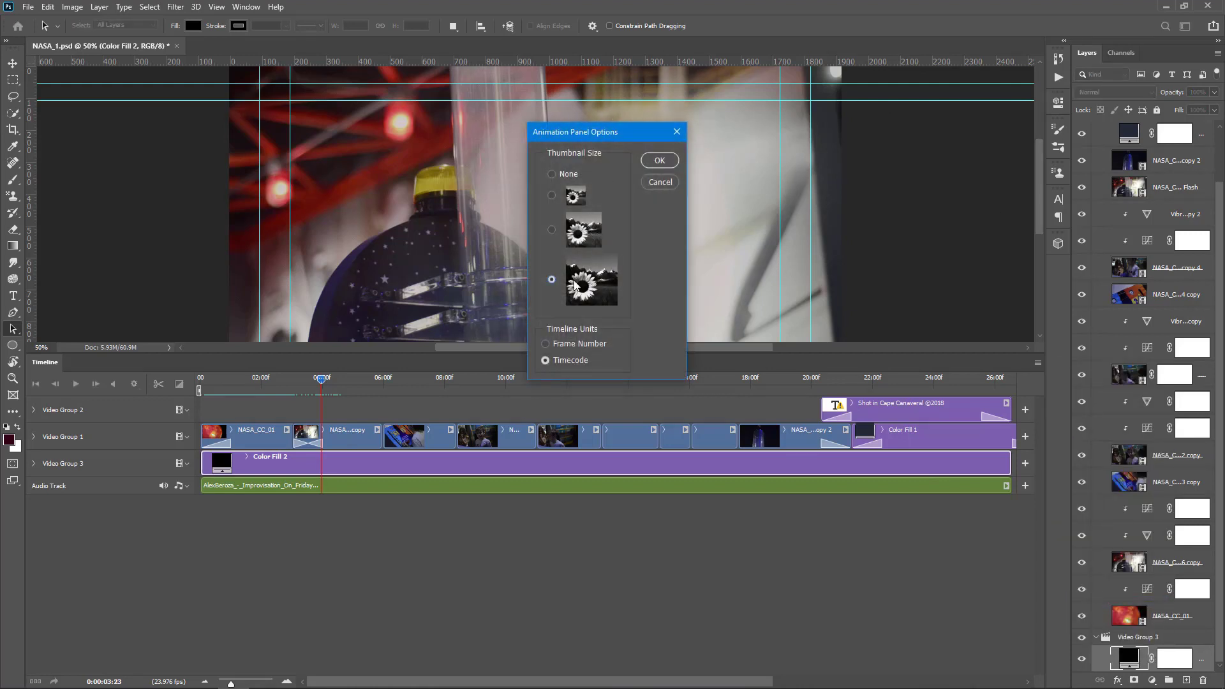
{"action": "left_click", "coordinate": [552, 195]}
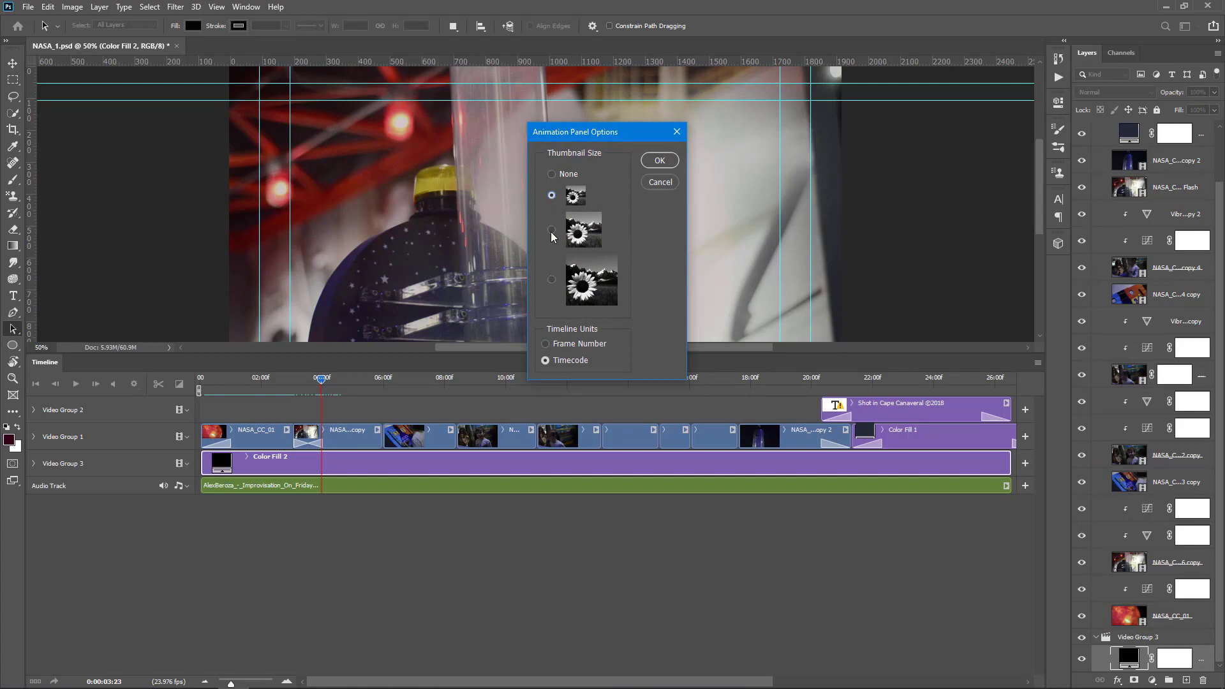
{"action": "left_click", "coordinate": [552, 280]}
{"action": "left_click", "coordinate": [658, 162]}
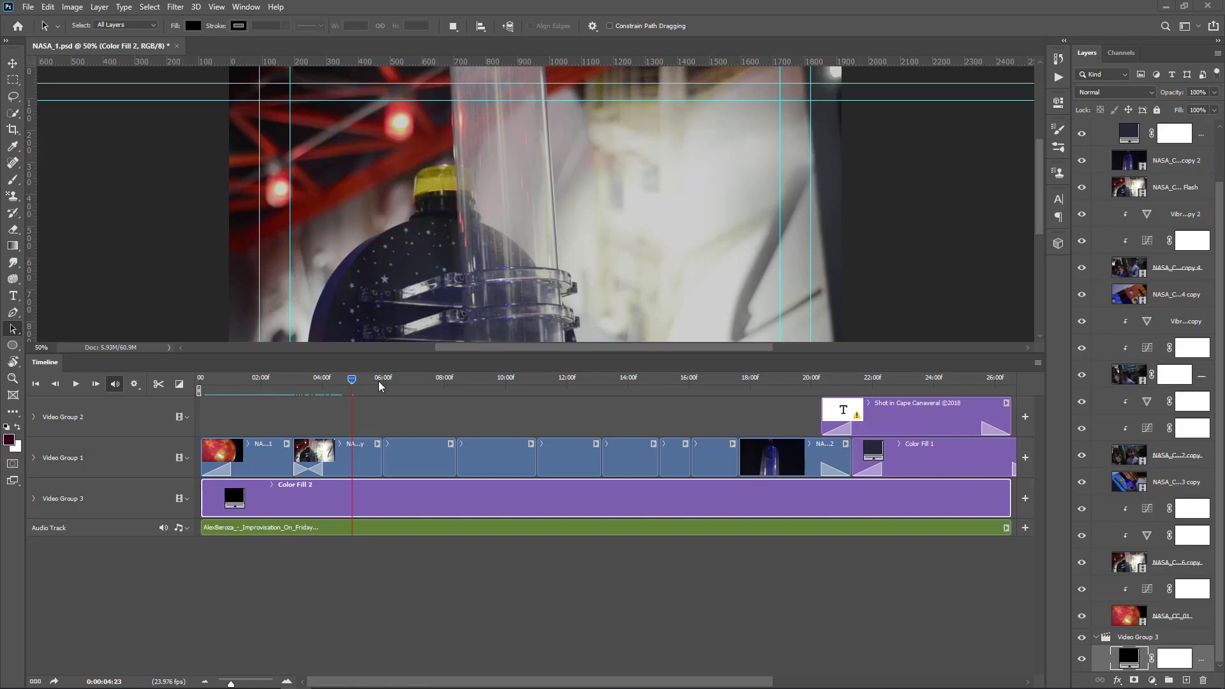
Switch timeline units to Frame Number and move the playhead to frame 126.
{"action": "left_click", "coordinate": [1038, 366]}
{"action": "left_click", "coordinate": [1083, 601]}
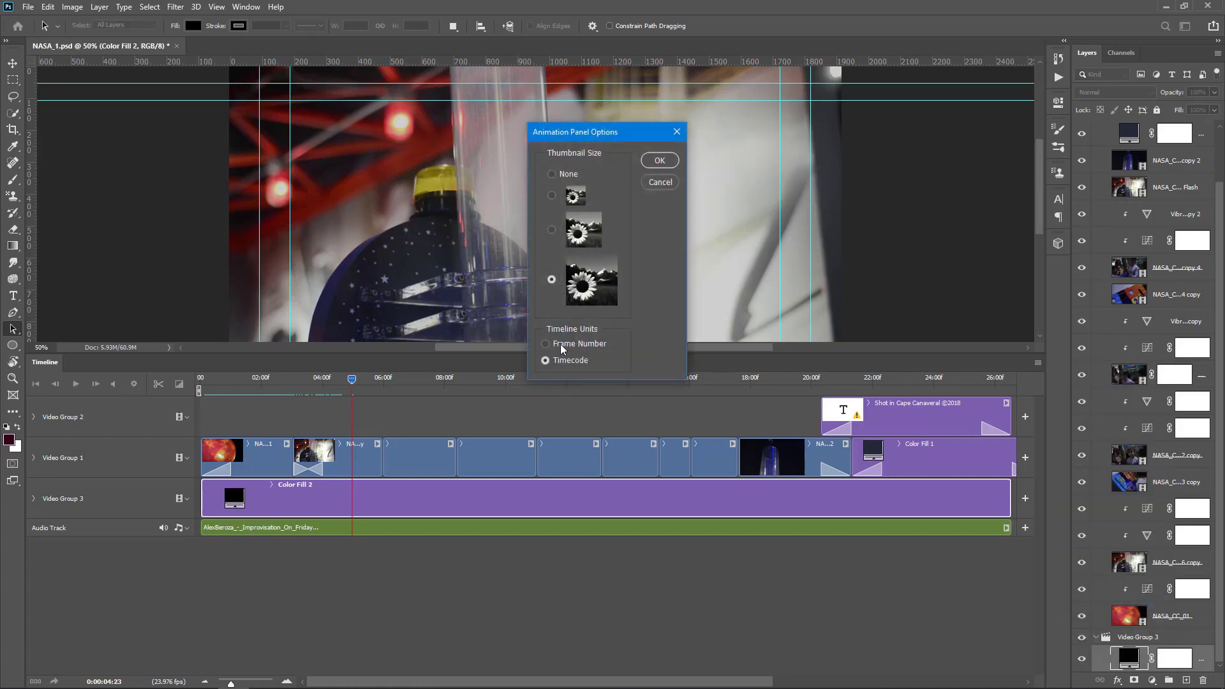
{"action": "left_click", "coordinate": [561, 343]}
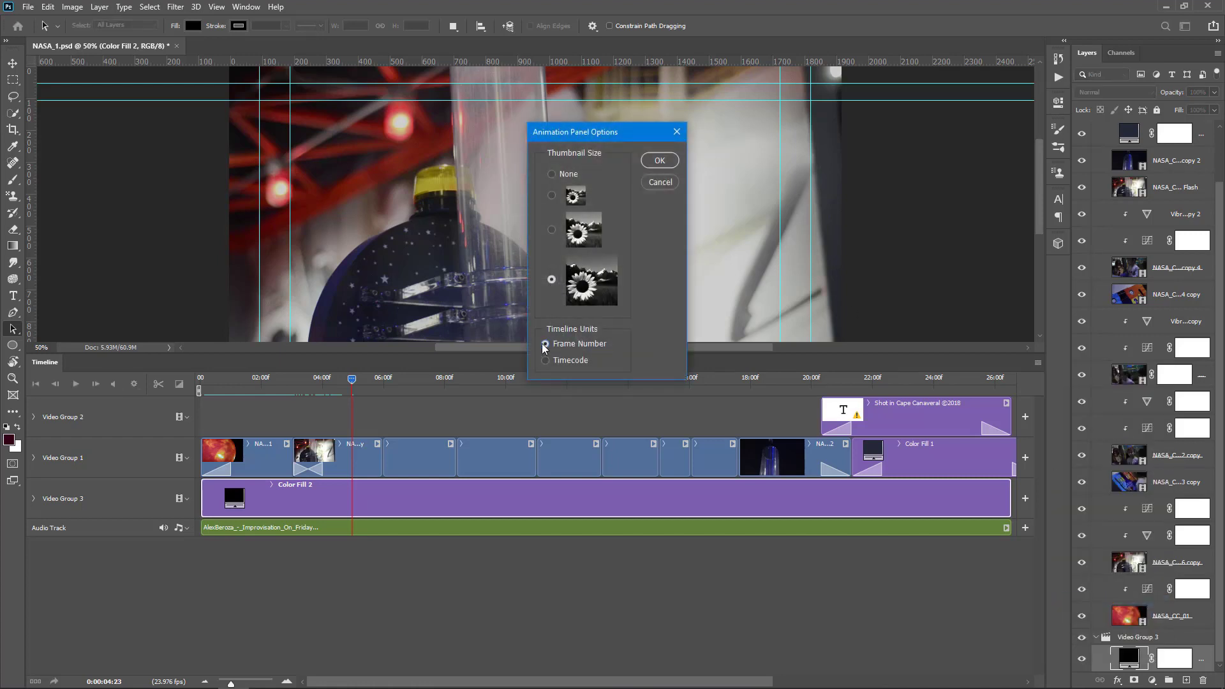
{"action": "left_click", "coordinate": [660, 160]}
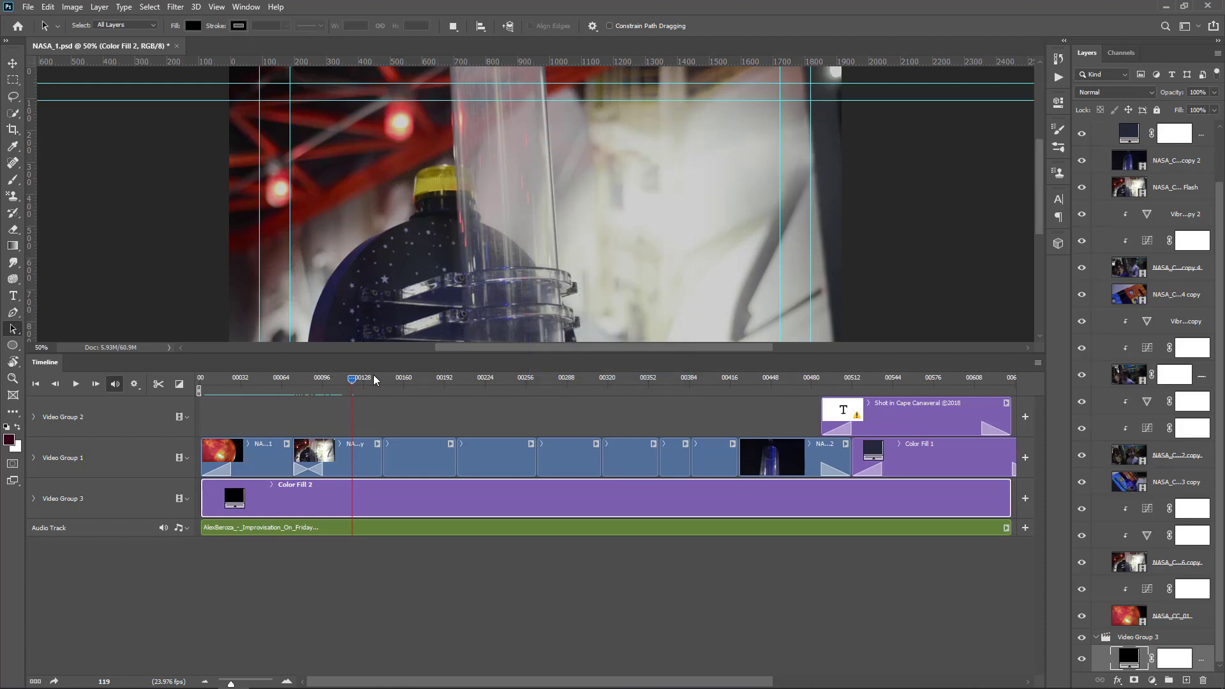
{"action": "left_click_drag", "start_coordinate": [349, 379], "coordinate": [408, 388]}
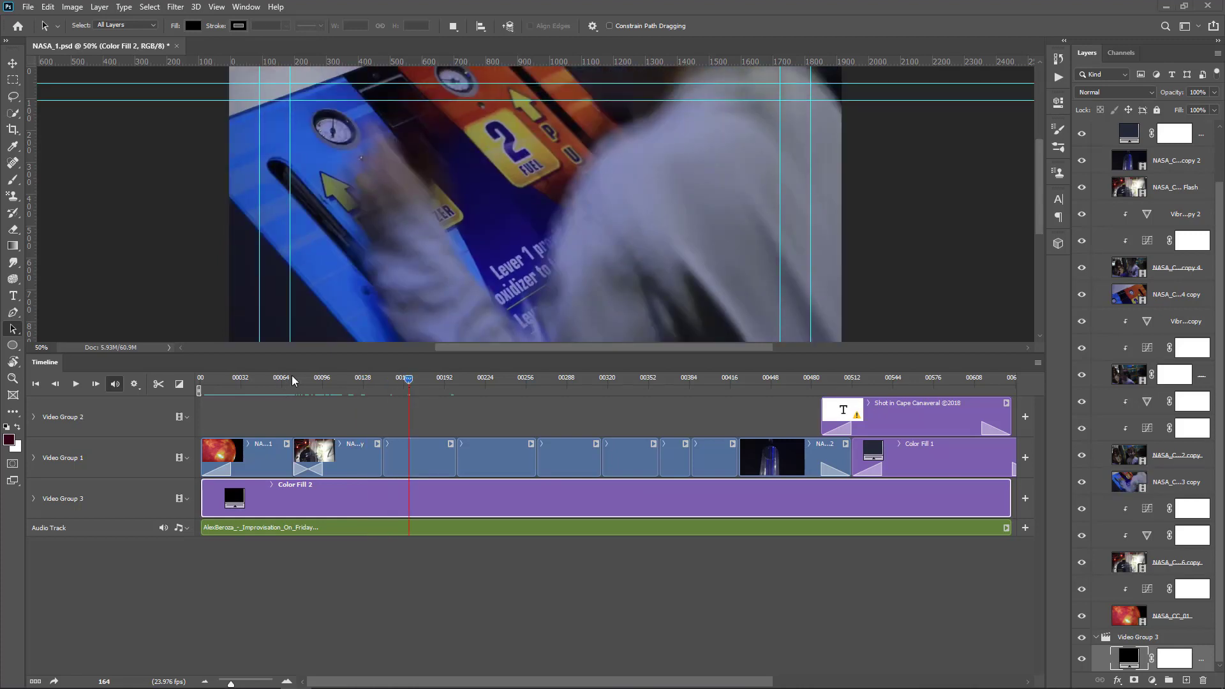
Switch the timeline units back to Timecode.
{"action": "left_click", "coordinate": [1038, 362]}
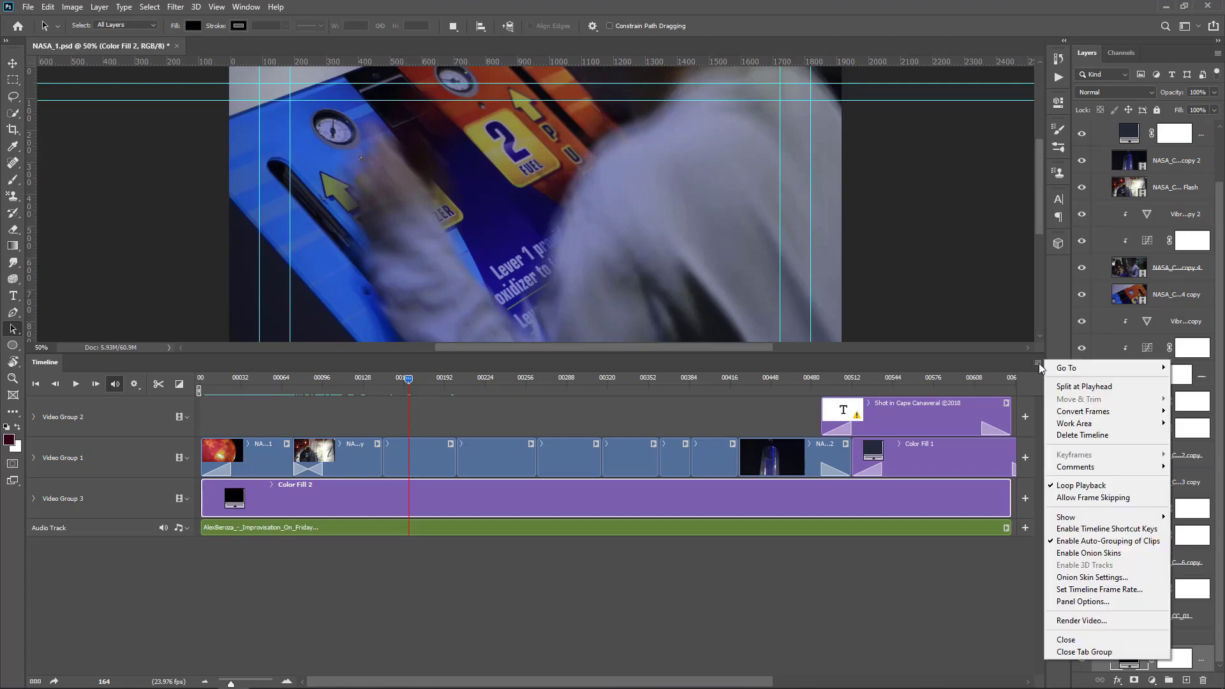
{"action": "left_click", "coordinate": [1092, 600]}
{"action": "left_click", "coordinate": [564, 359]}
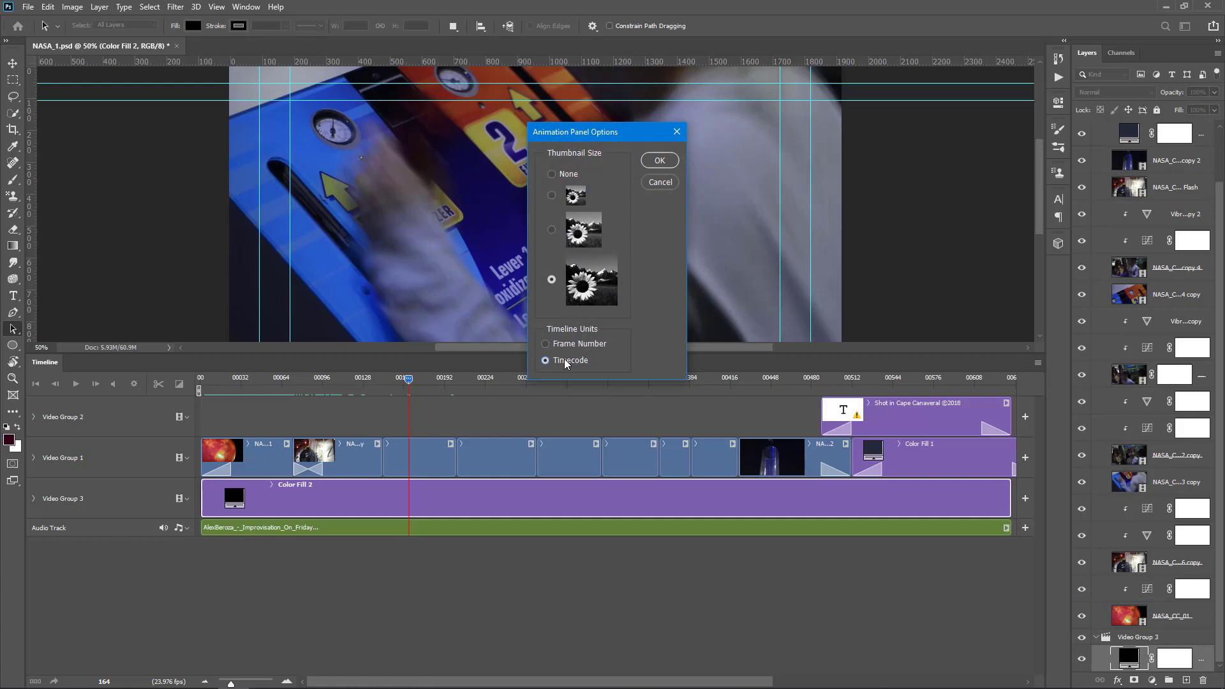
{"action": "left_click", "coordinate": [657, 160]}
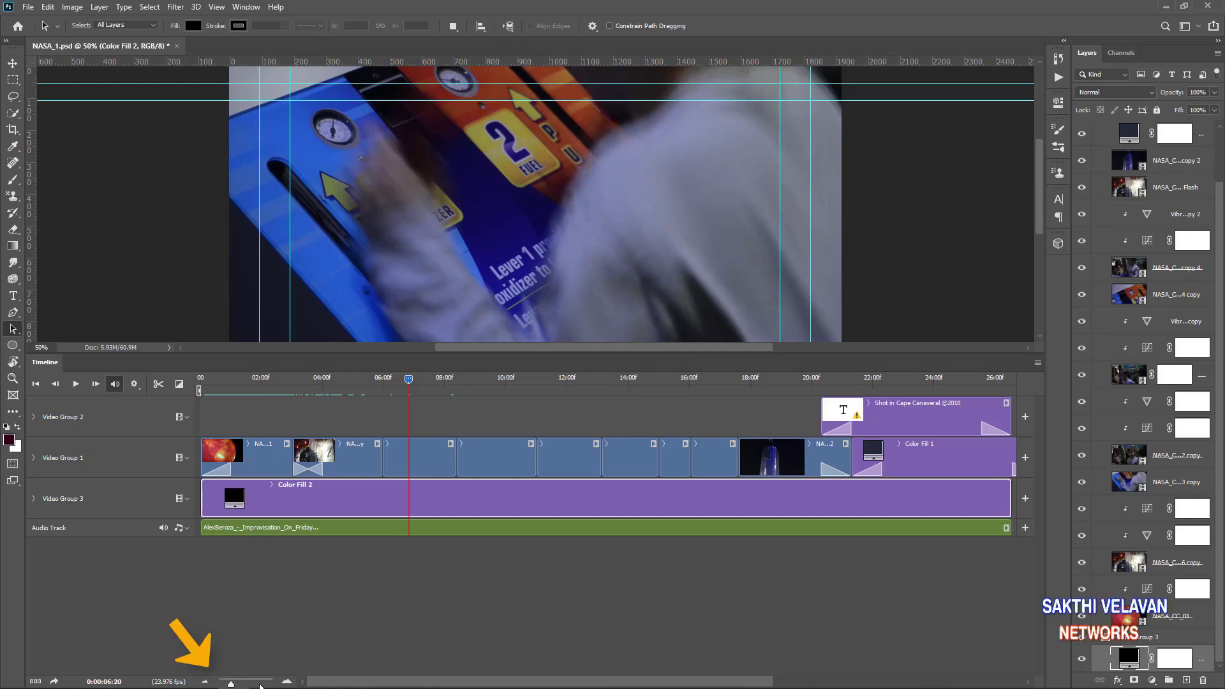
Zoom the timeline in to single frames, scroll back to the start, then zoom partly out.
{"action": "left_click_drag", "start_coordinate": [230, 684], "coordinate": [252, 685]}
{"action": "scroll", "coordinate": [251, 684], "scroll_direction": "left", "scroll_amount": 10}
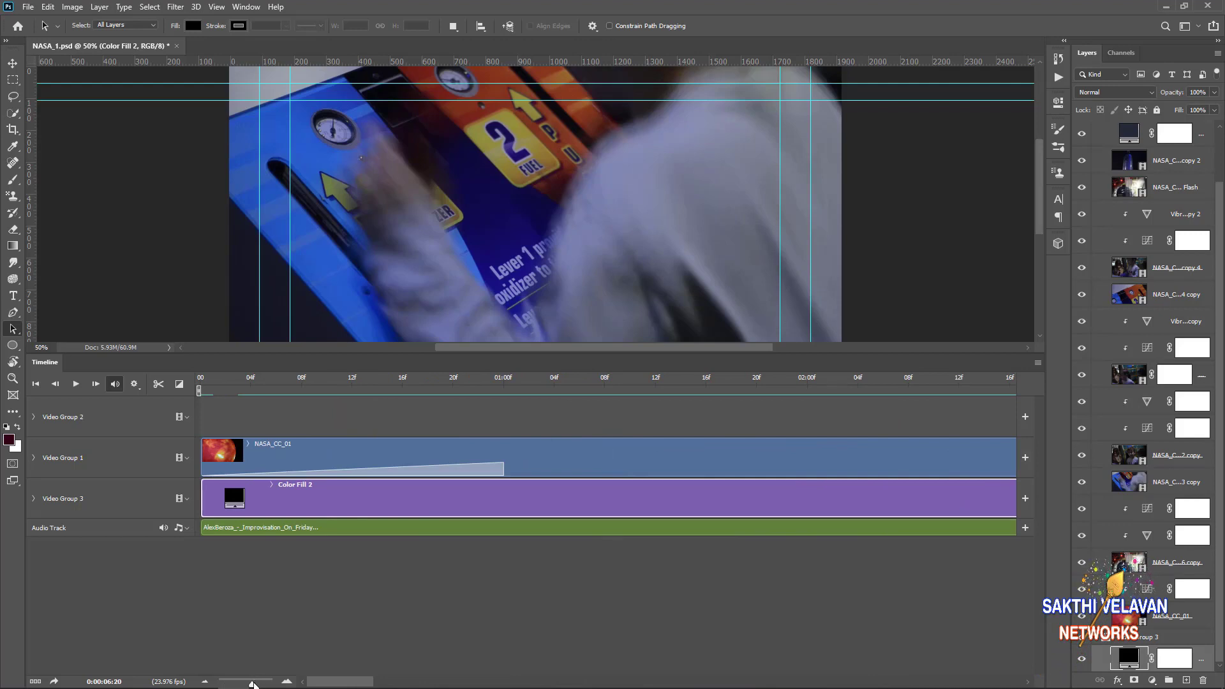
{"action": "left_click_drag", "start_coordinate": [253, 684], "coordinate": [219, 684]}
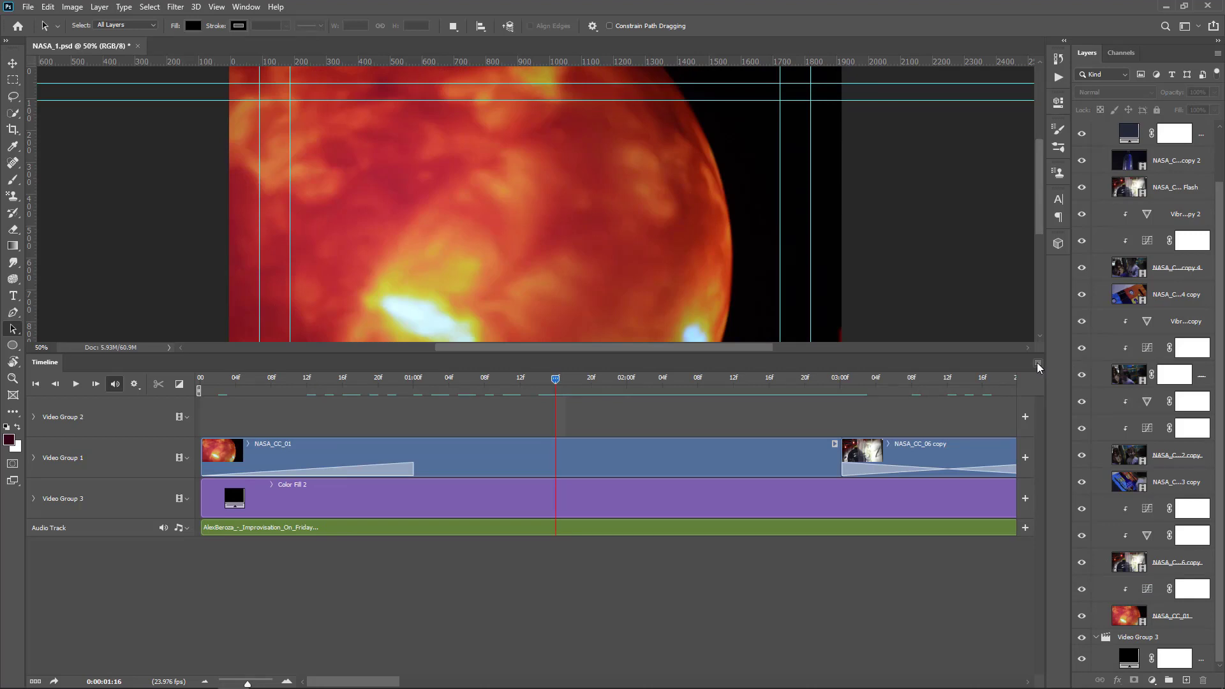
Jump the playhead to 0:00:06:16 using Go To > Time.
{"action": "left_click", "coordinate": [1037, 364]}
{"action": "mouse_move", "coordinate": [1065, 372]}
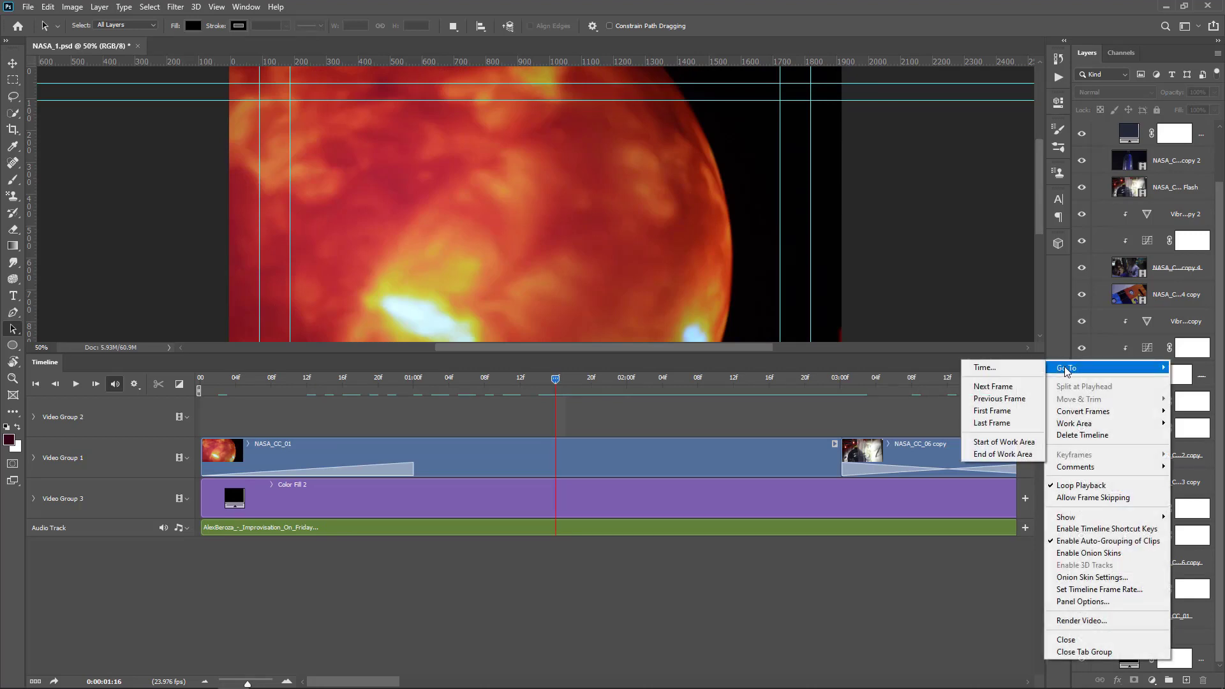
{"action": "left_click", "coordinate": [1025, 372]}
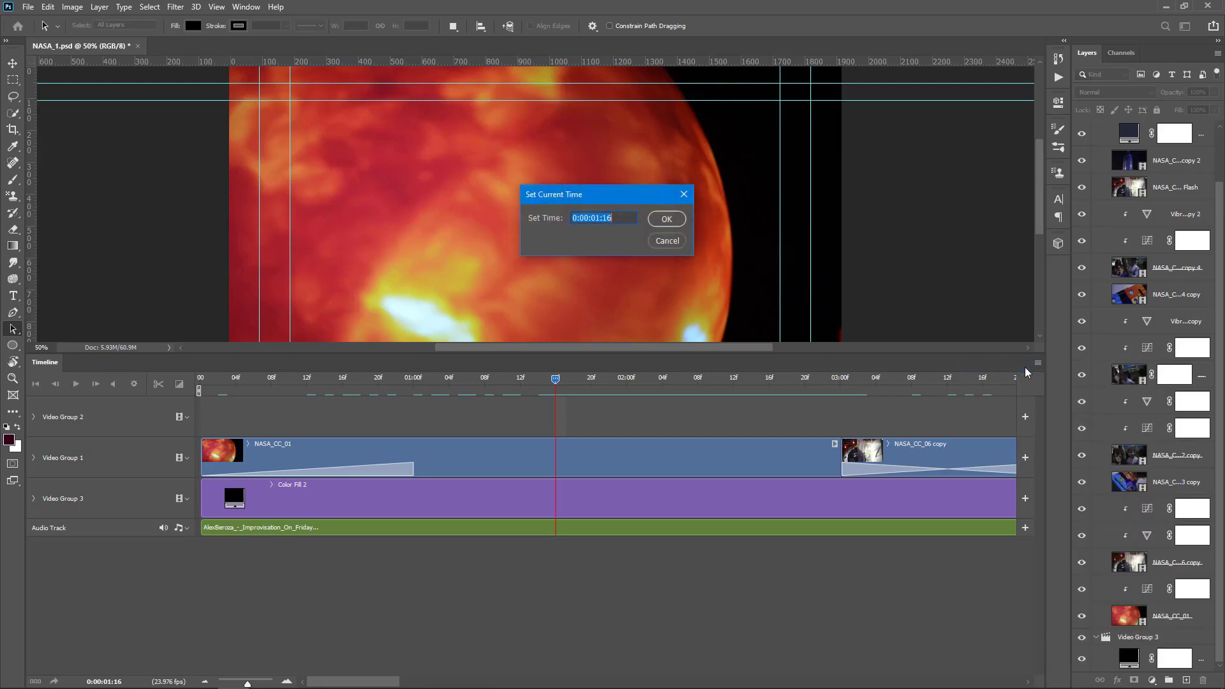
{"action": "left_click", "coordinate": [598, 214]}
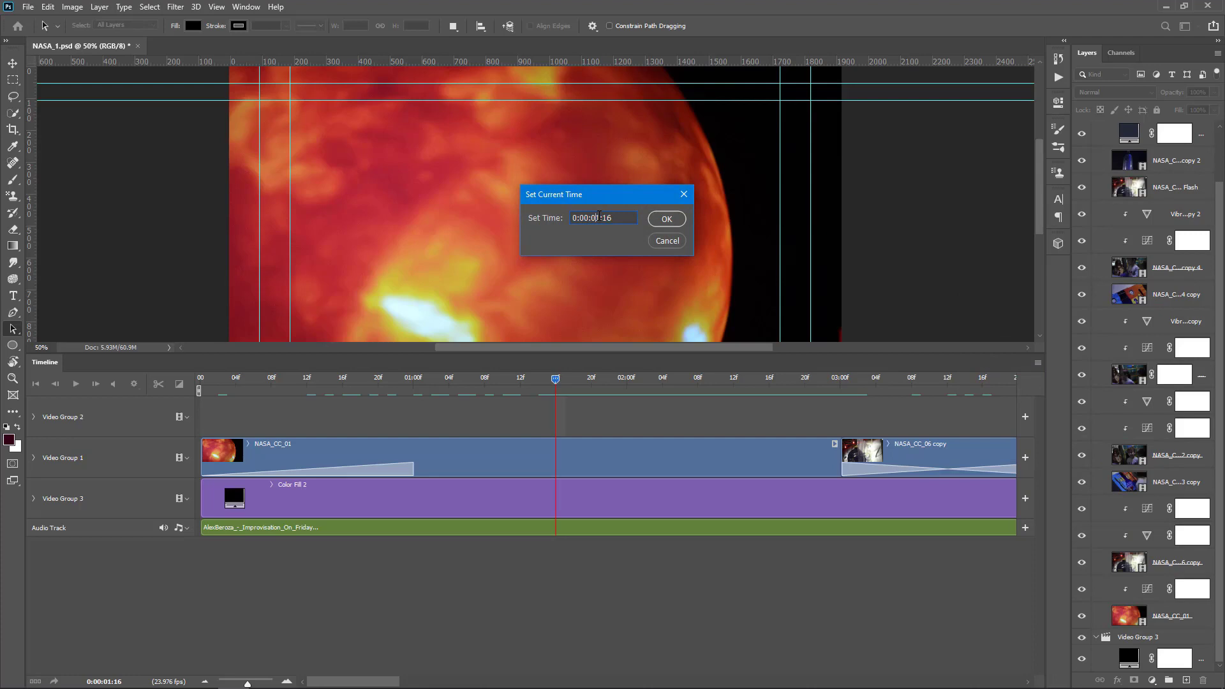
{"action": "type", "text": "6"}
{"action": "left_click", "coordinate": [662, 218]}
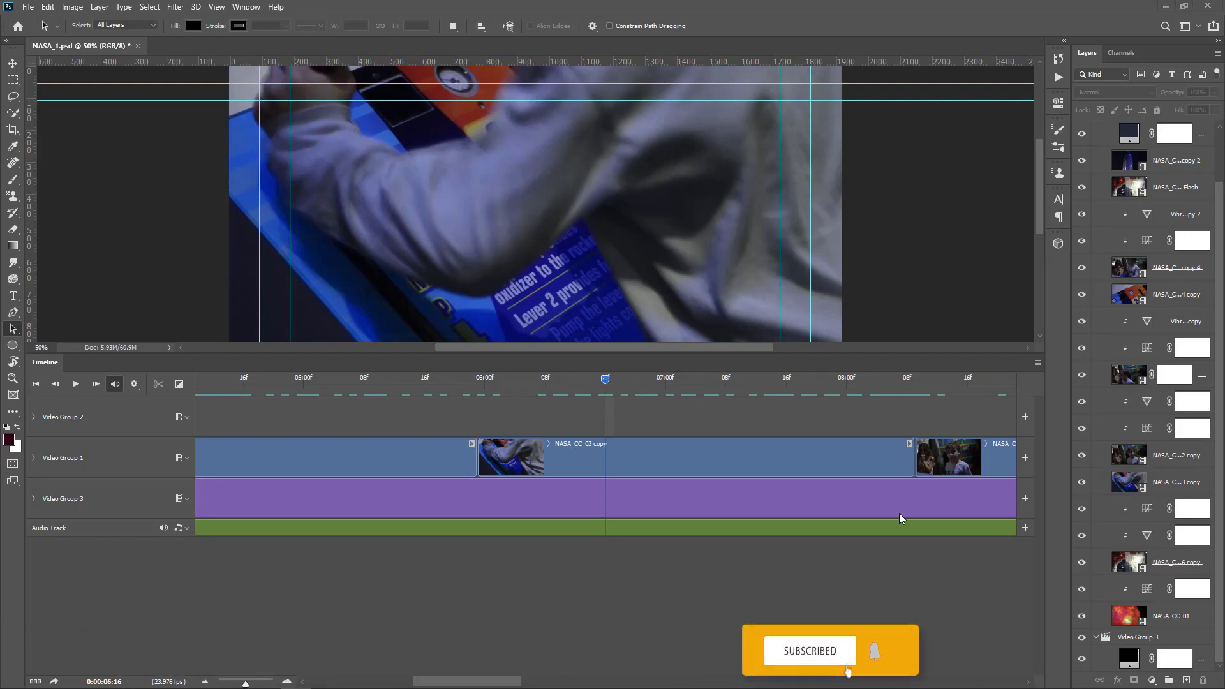
Show the Comments Track on the timeline.
{"action": "left_click", "coordinate": [1038, 365]}
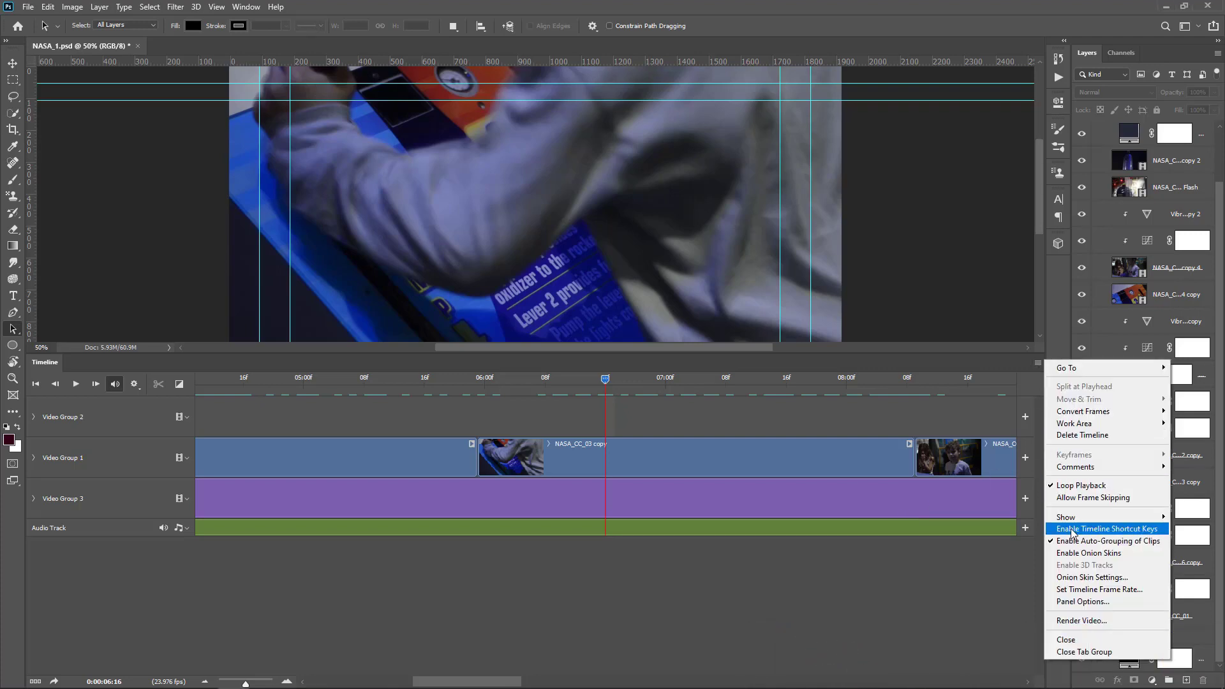
{"action": "mouse_move", "coordinate": [1073, 519]}
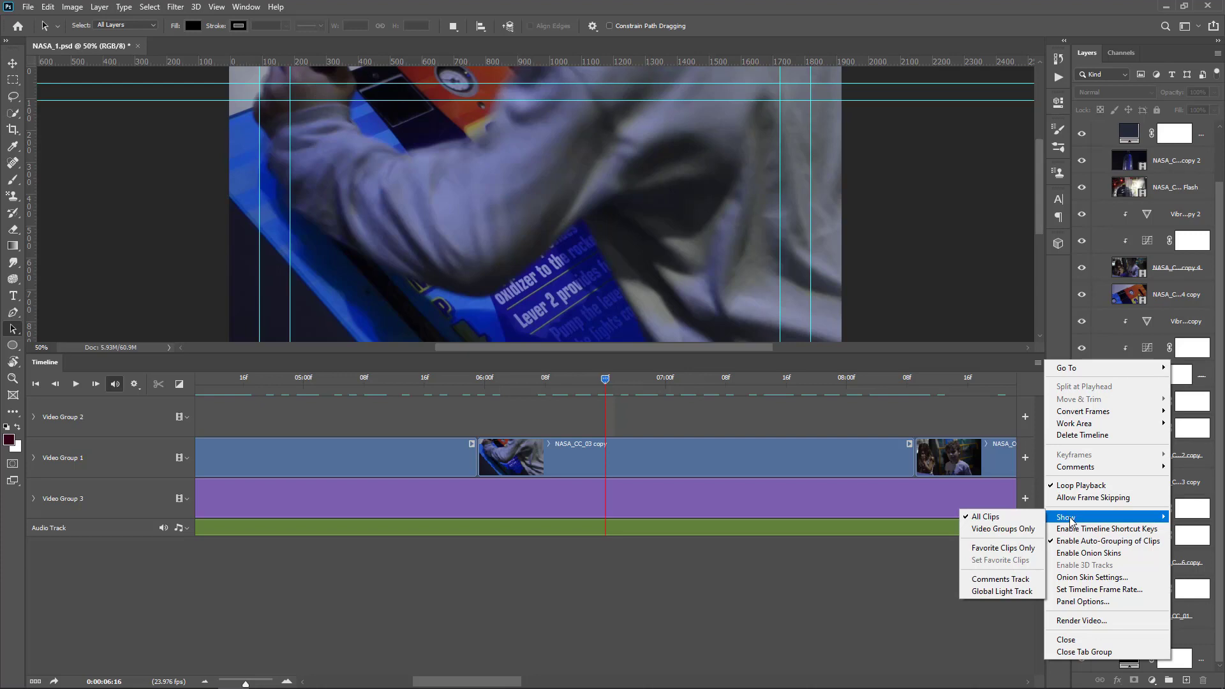
{"action": "left_click", "coordinate": [1008, 581]}
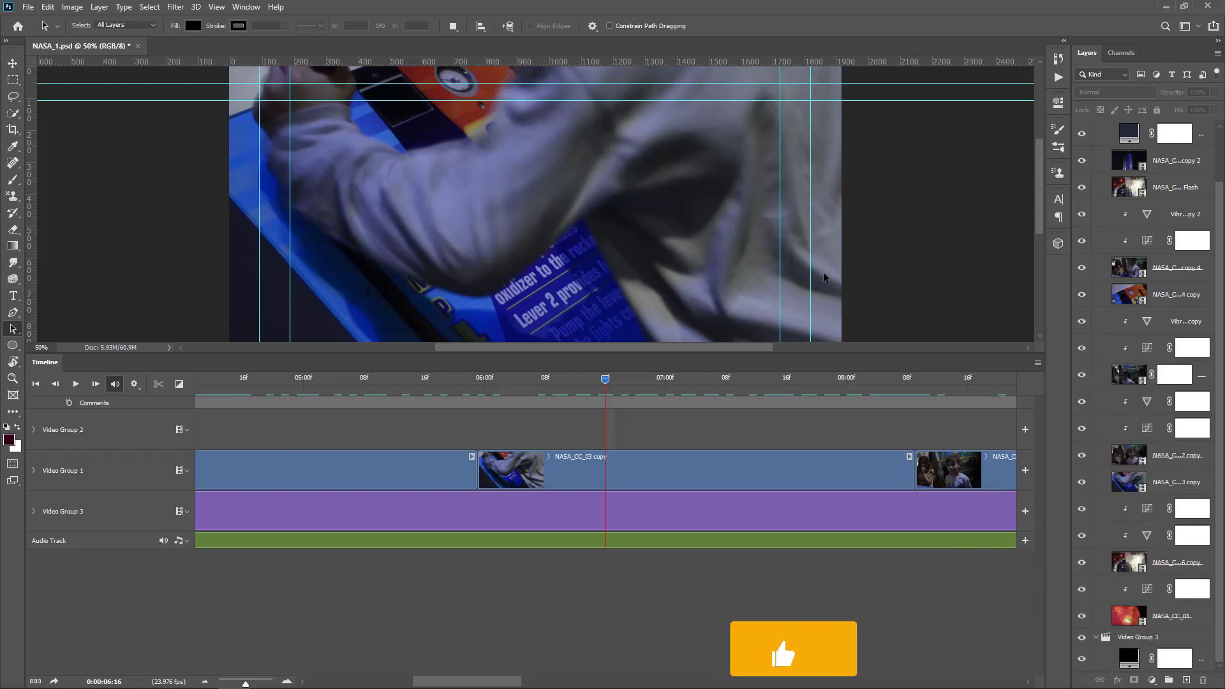
{"action": "scroll", "coordinate": [212, 434], "scroll_direction": "up", "scroll_amount": 1}
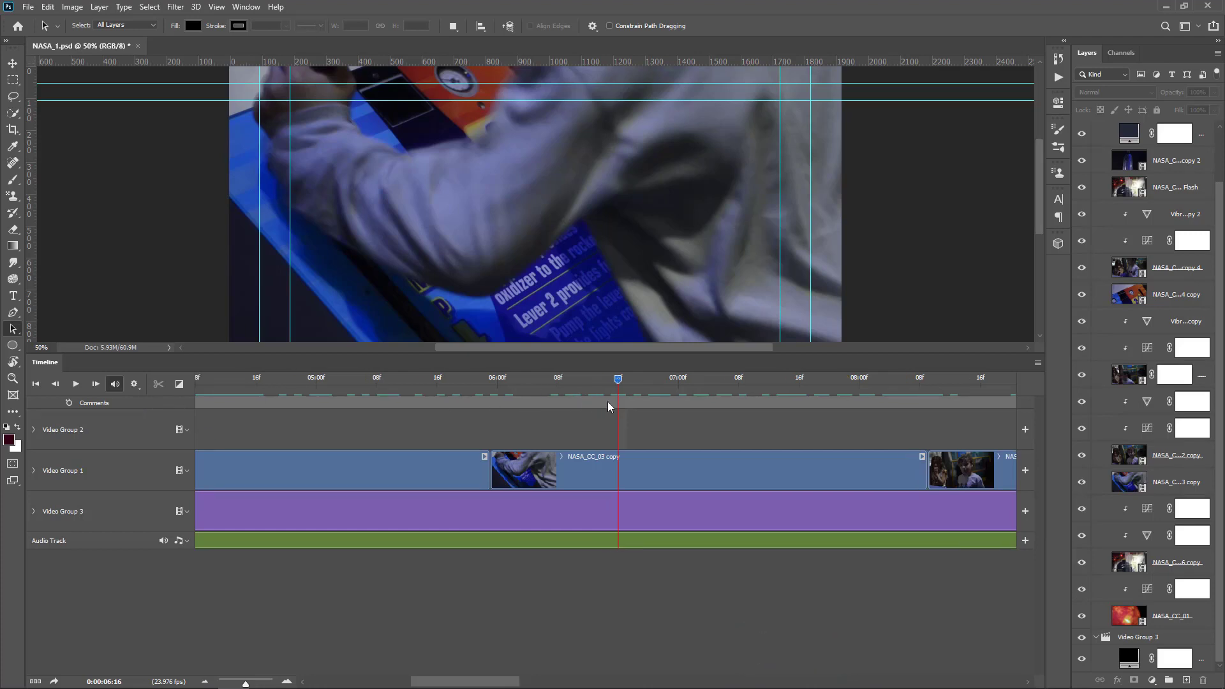
Add a 'Section 1' comment at the playhead and reopen it to verify the text.
{"action": "left_click", "coordinate": [69, 403]}
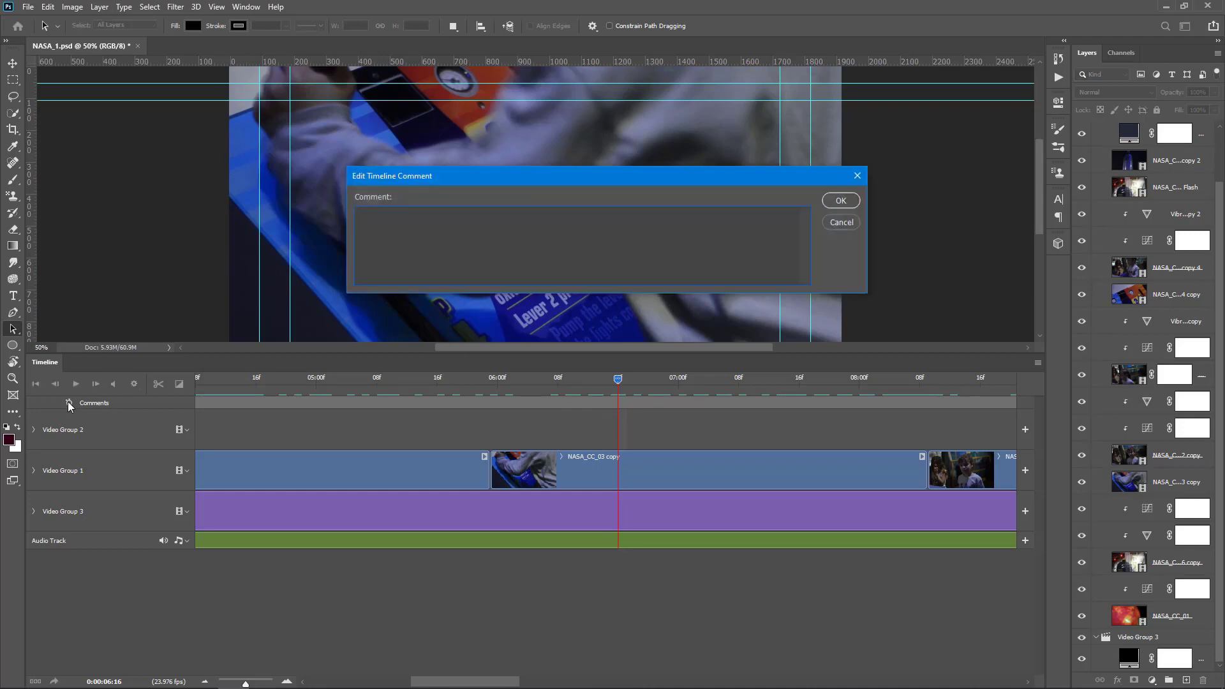
{"action": "type", "text": "Section 1"}
{"action": "left_click", "coordinate": [841, 200]}
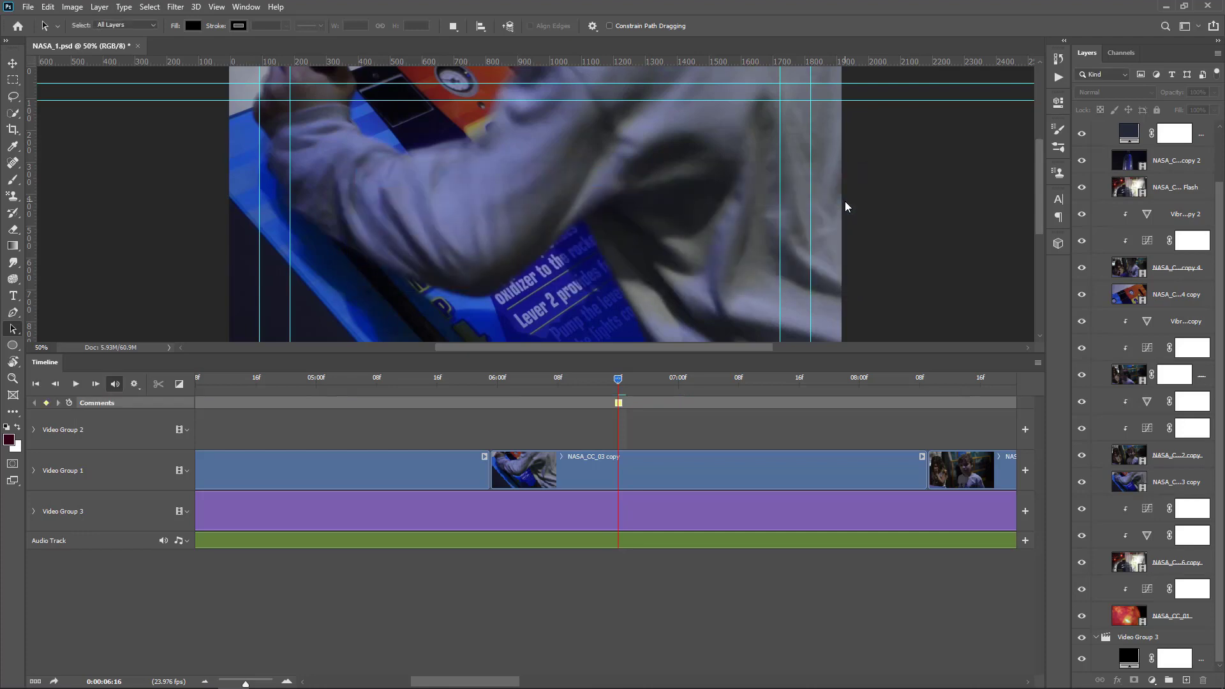
{"action": "double_click", "coordinate": [619, 402]}
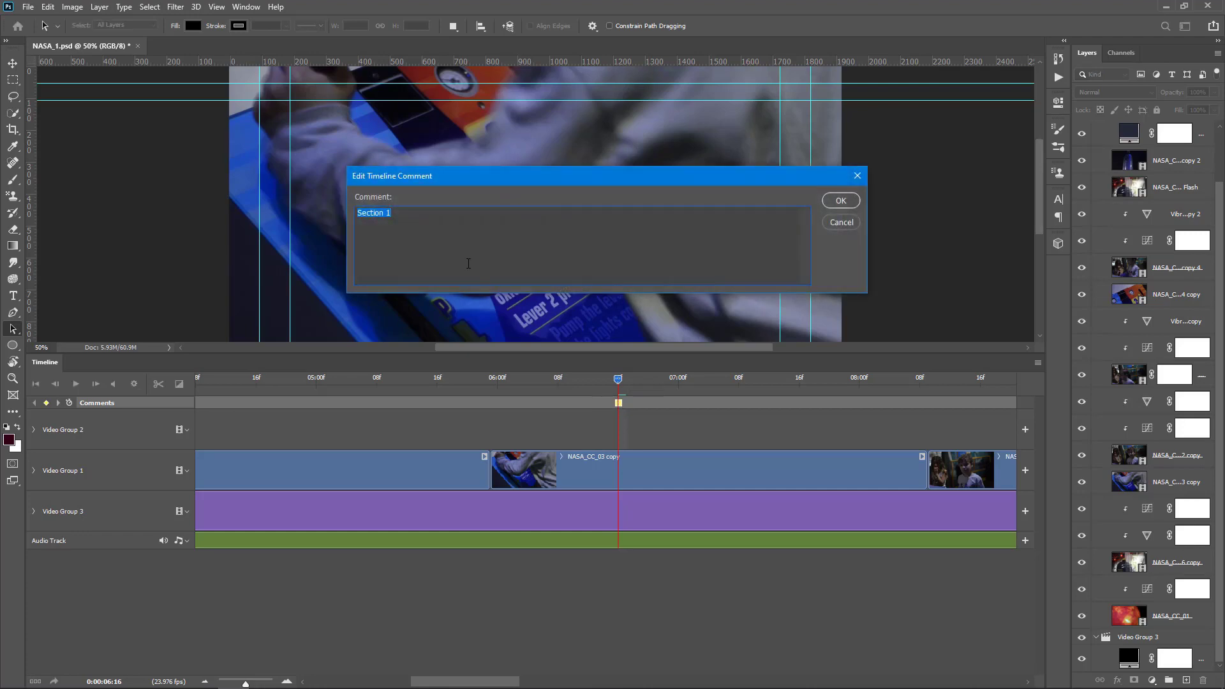
{"action": "key", "text": "Escape"}
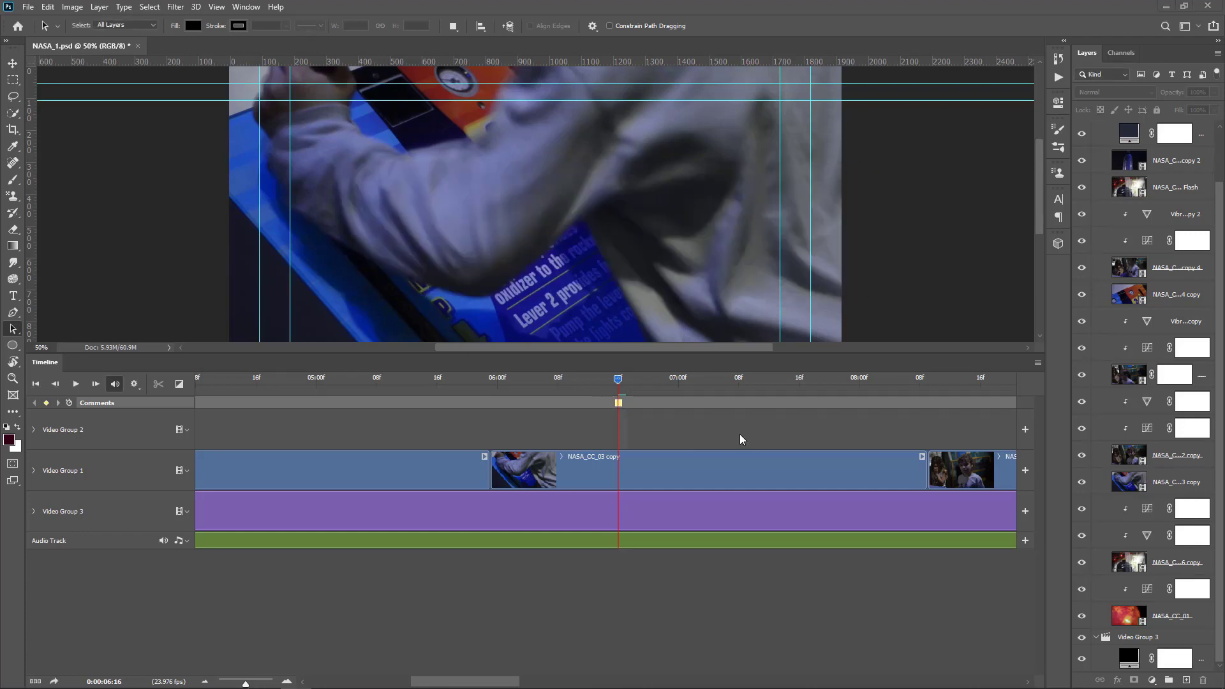
Switch the timeline to small thumbnails in Animation Panel Options and drag the divider down to enlarge the canvas.
{"action": "left_click", "coordinate": [1039, 363]}
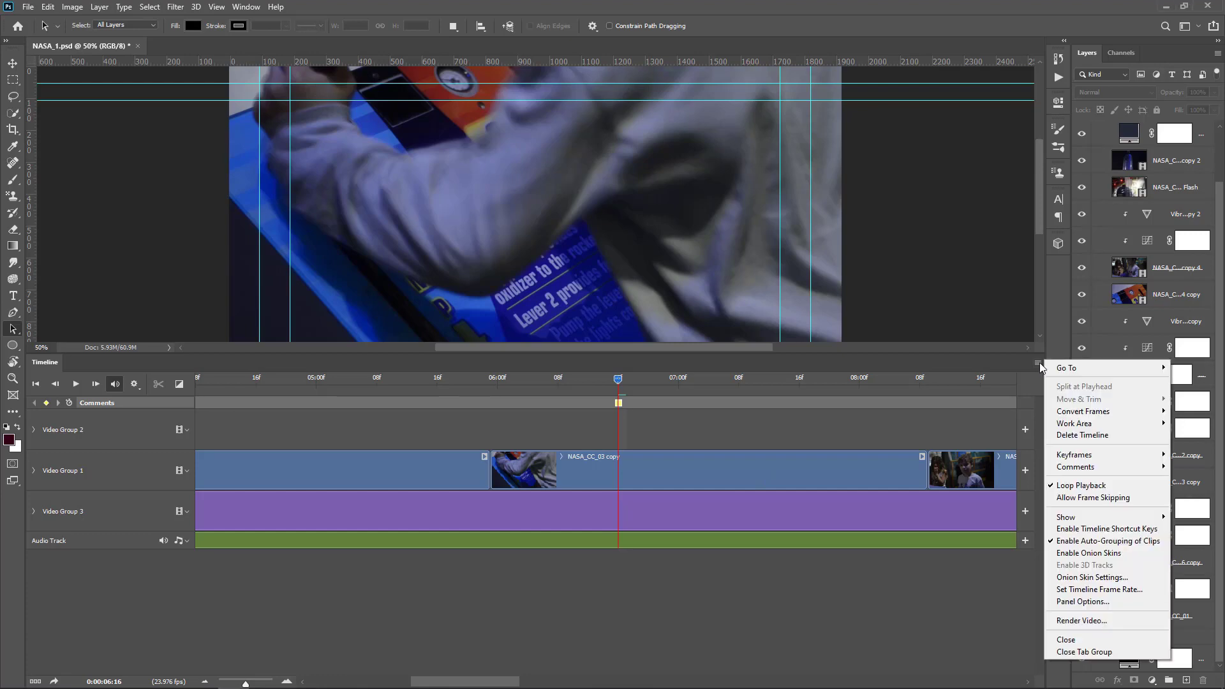
{"action": "left_click", "coordinate": [1080, 601]}
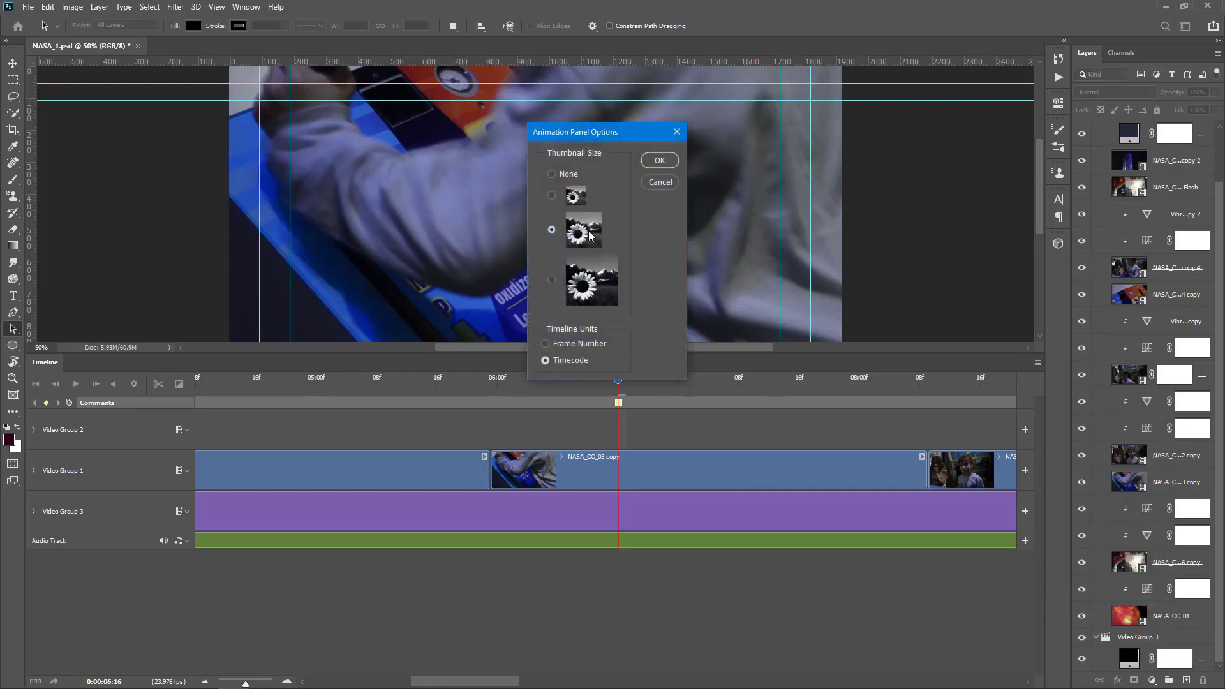
{"action": "left_click", "coordinate": [657, 161]}
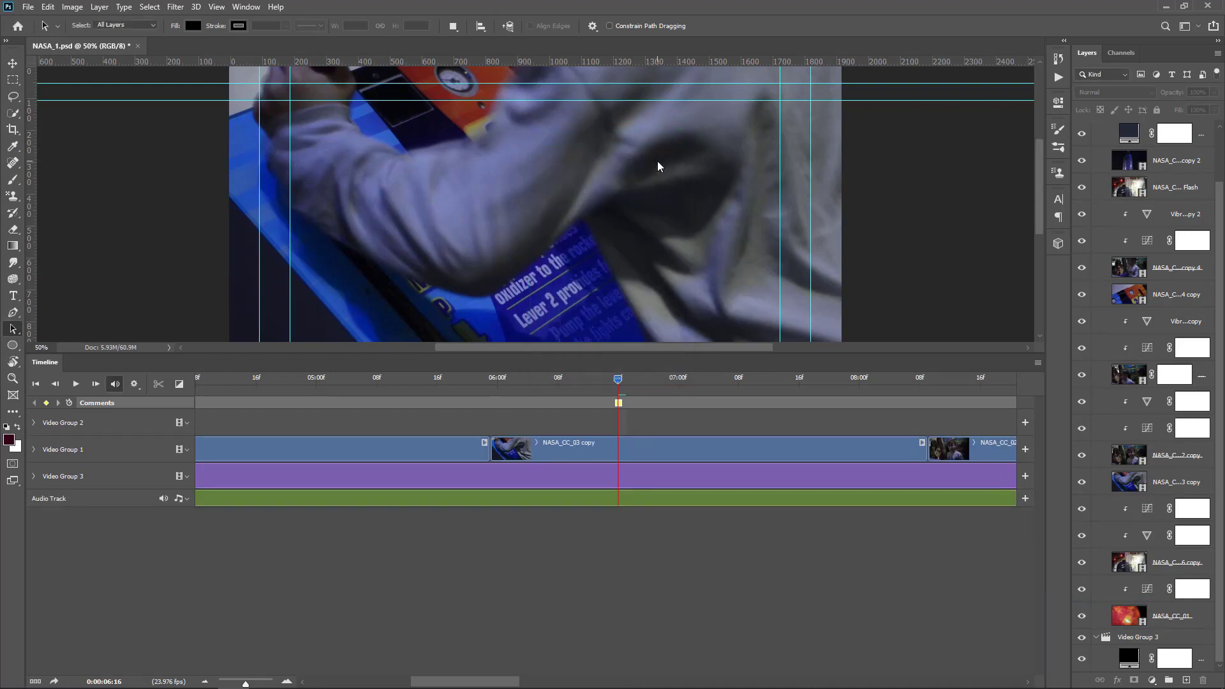
{"action": "left_click_drag", "start_coordinate": [543, 353], "coordinate": [559, 454]}
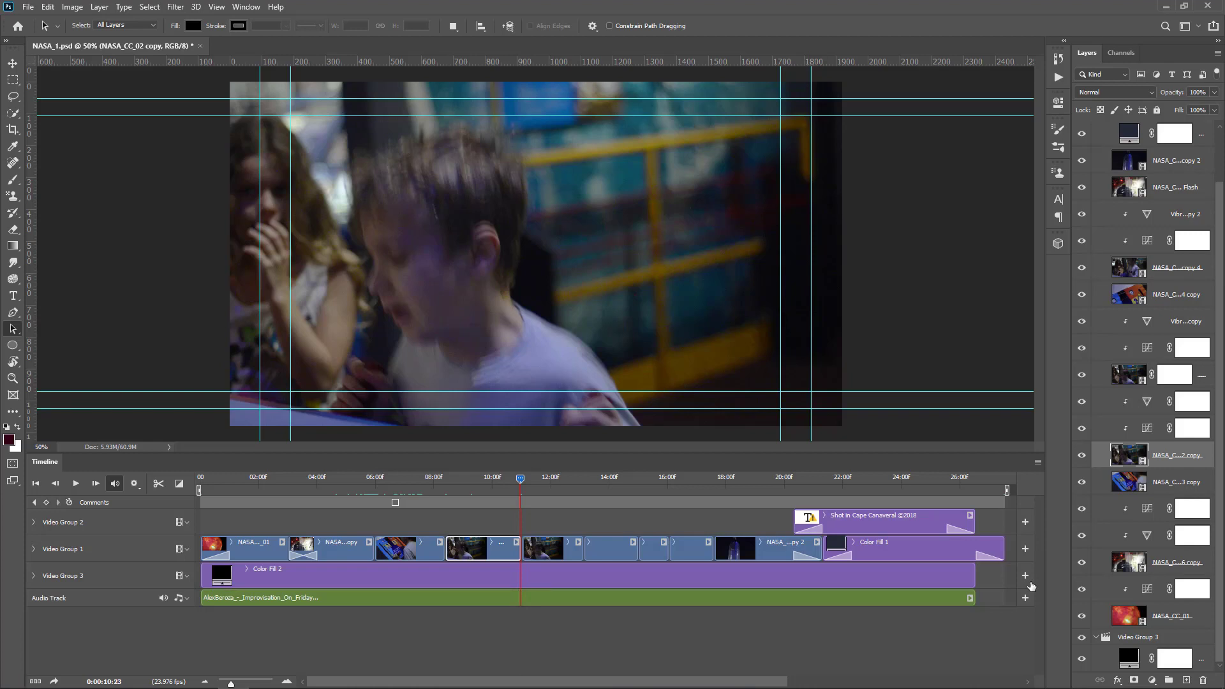
Enable timeline shortcut keys, then play and pause the video with Space.
{"action": "left_click", "coordinate": [1038, 461]}
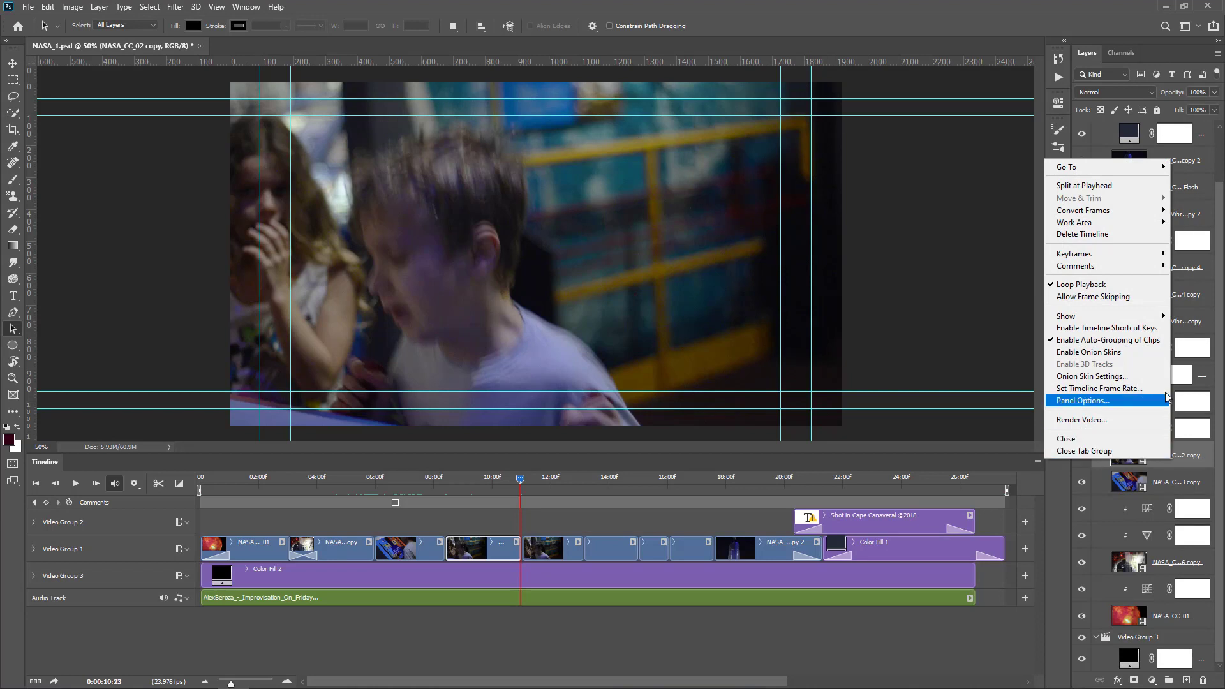
{"action": "left_click", "coordinate": [1121, 329]}
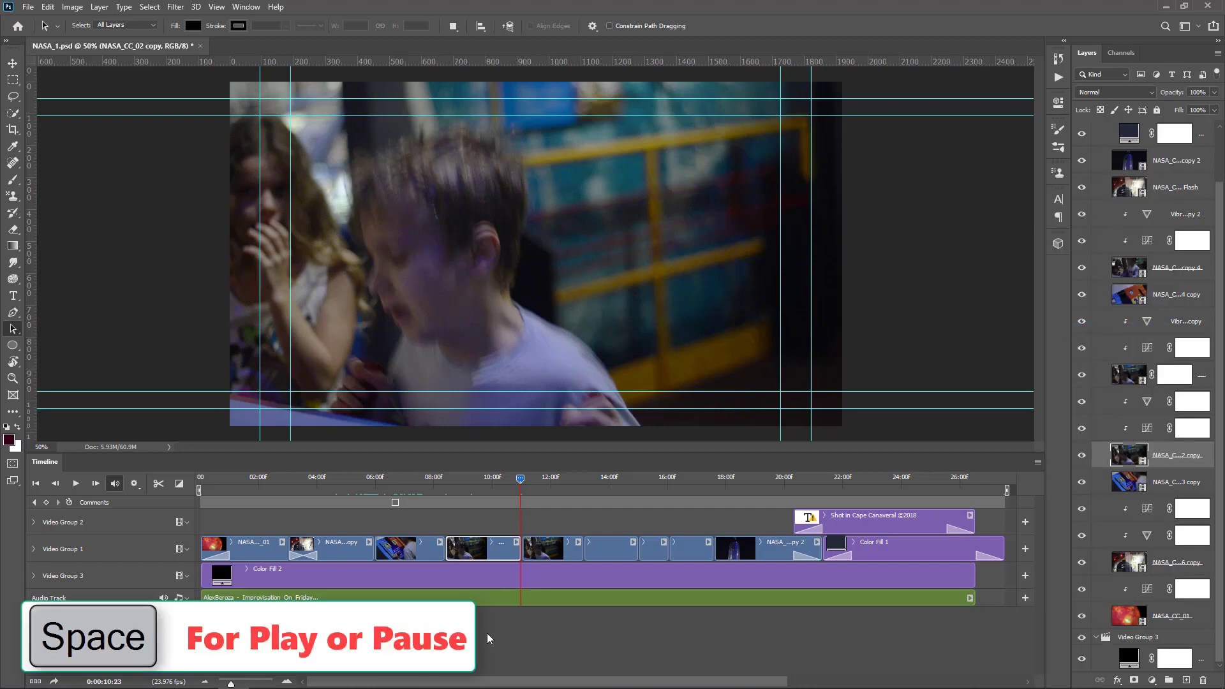
{"action": "key", "text": "space"}
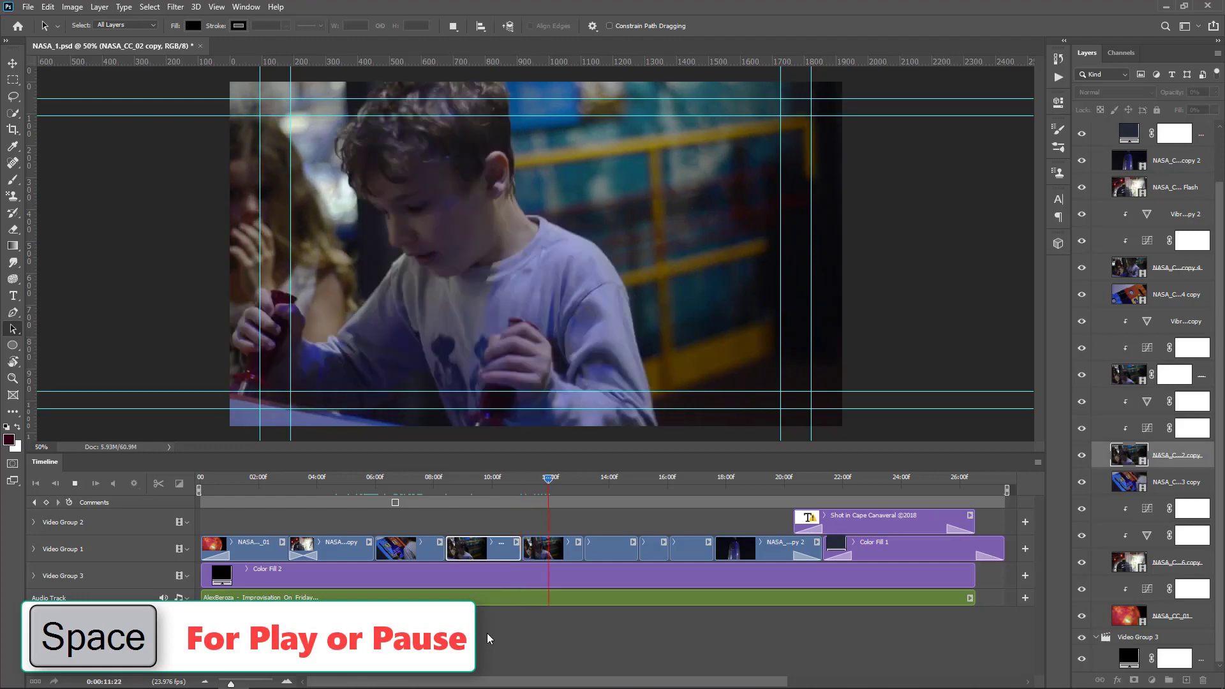
{"action": "key", "text": "space"}
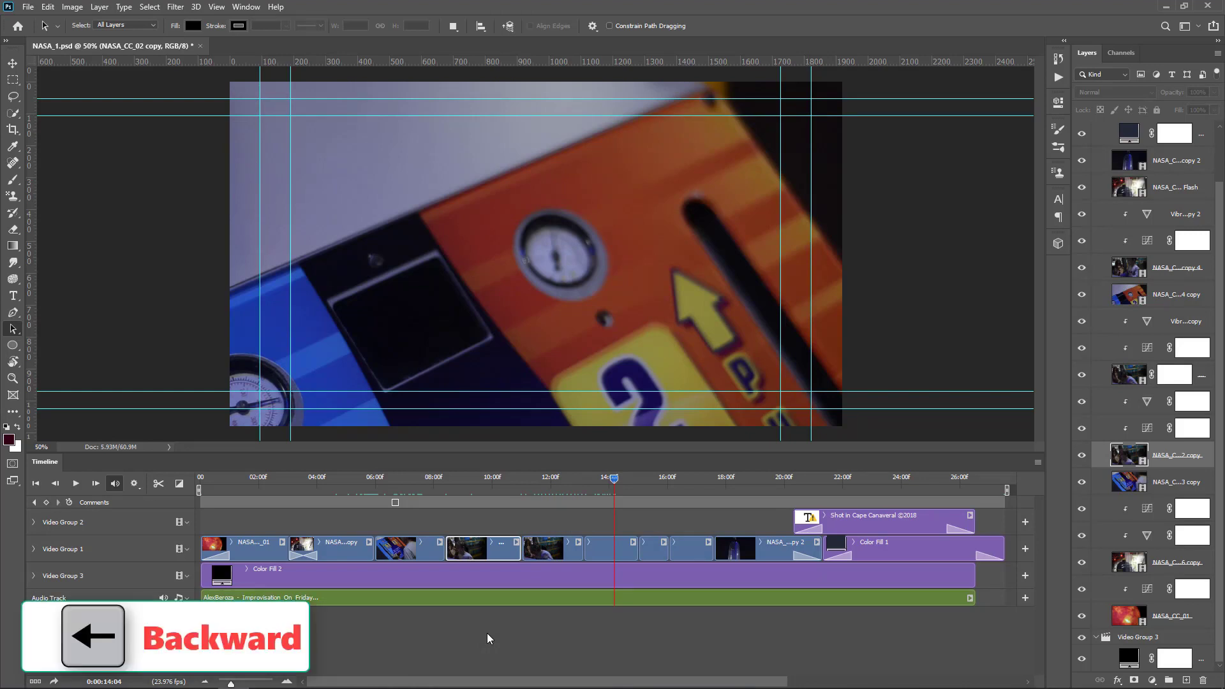
Step one frame back and two forward with the arrows, then jump several frames with Shift+arrows.
{"action": "key", "text": "Left"}
{"action": "key", "text": "Left"}
{"action": "key", "text": "Left"}
{"action": "key", "text": "Left"}
{"action": "key", "text": "Left"}
{"action": "key", "text": "Left"}
{"action": "key", "text": "Left"}
{"action": "key", "text": "Left"}
{"action": "key", "text": "Left"}
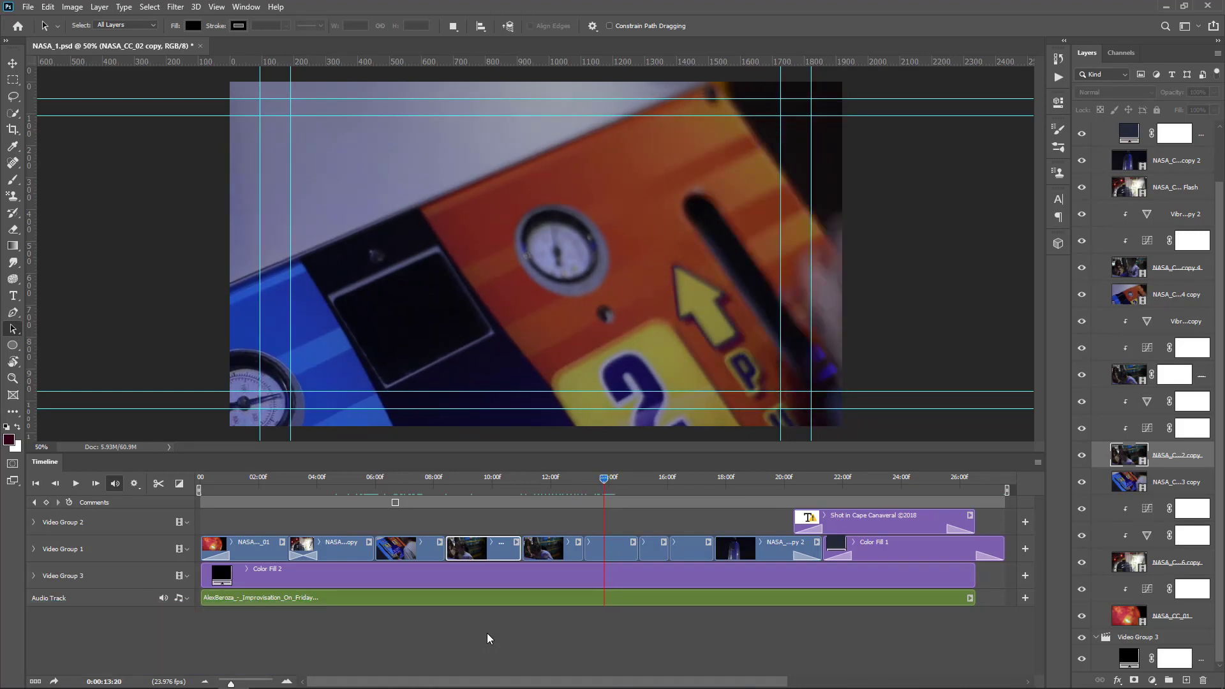
{"action": "key", "text": "Right"}
{"action": "key", "text": "Right"}
{"action": "key", "text": "Right"}
{"action": "key", "text": "Right"}
{"action": "key", "text": "Right"}
{"action": "key", "text": "Right"}
{"action": "key", "text": "Right"}
{"action": "key", "text": "Right"}
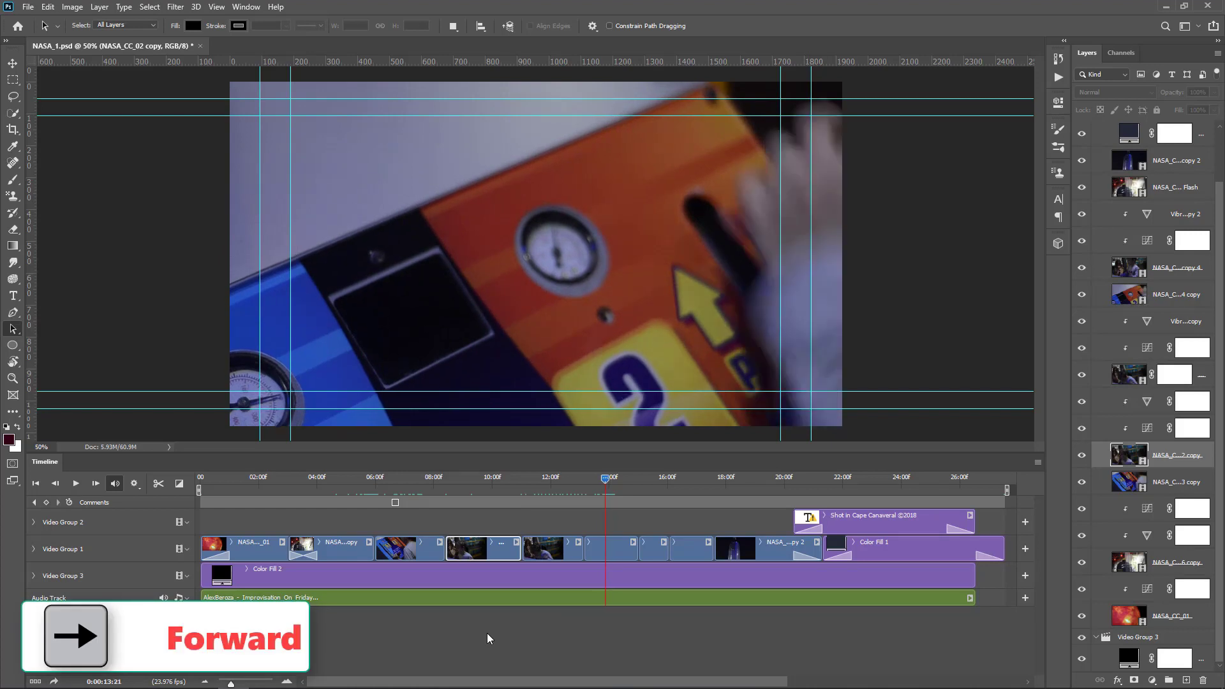
{"action": "key", "text": "Right"}
{"action": "key", "text": "Right"}
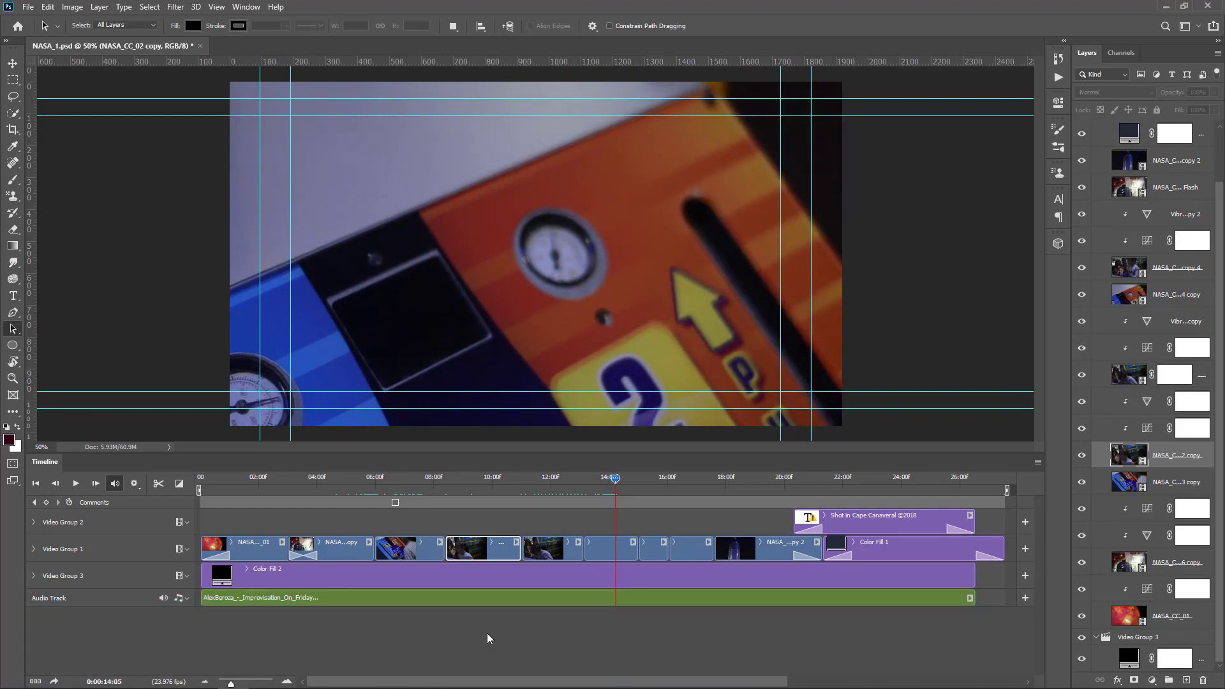
{"action": "key", "text": "shift+Right"}
{"action": "key", "text": "shift+Right"}
{"action": "key", "text": "shift+Right"}
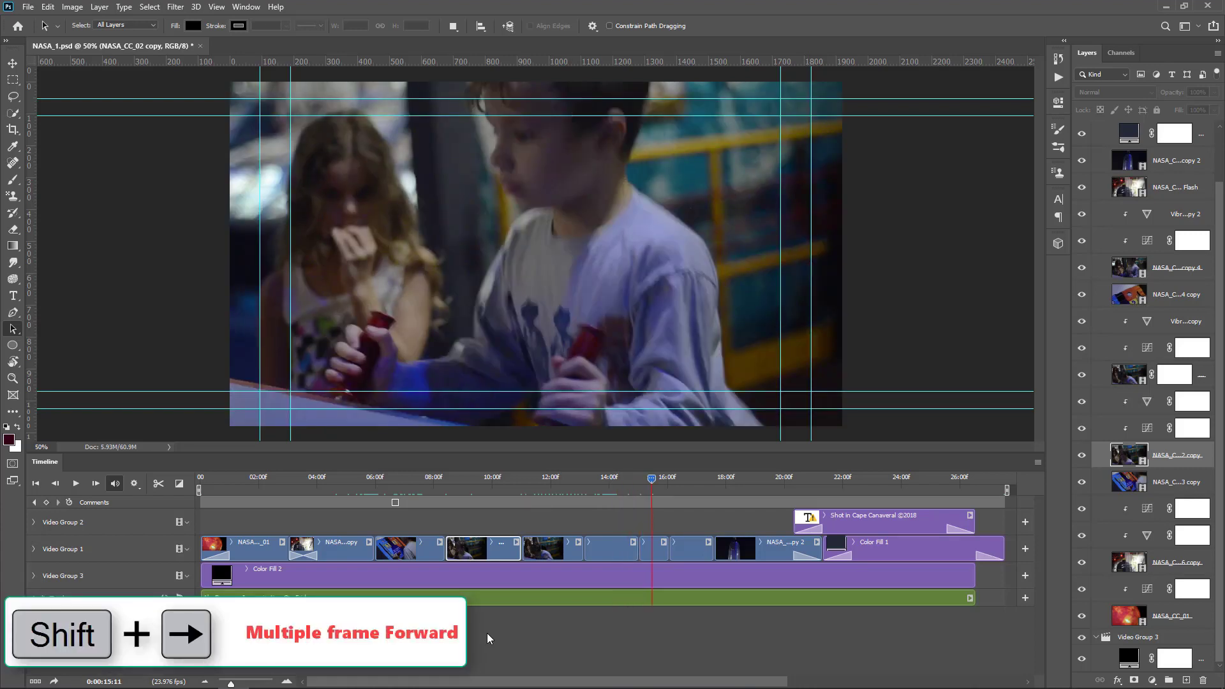
{"action": "key", "text": "shift+Right"}
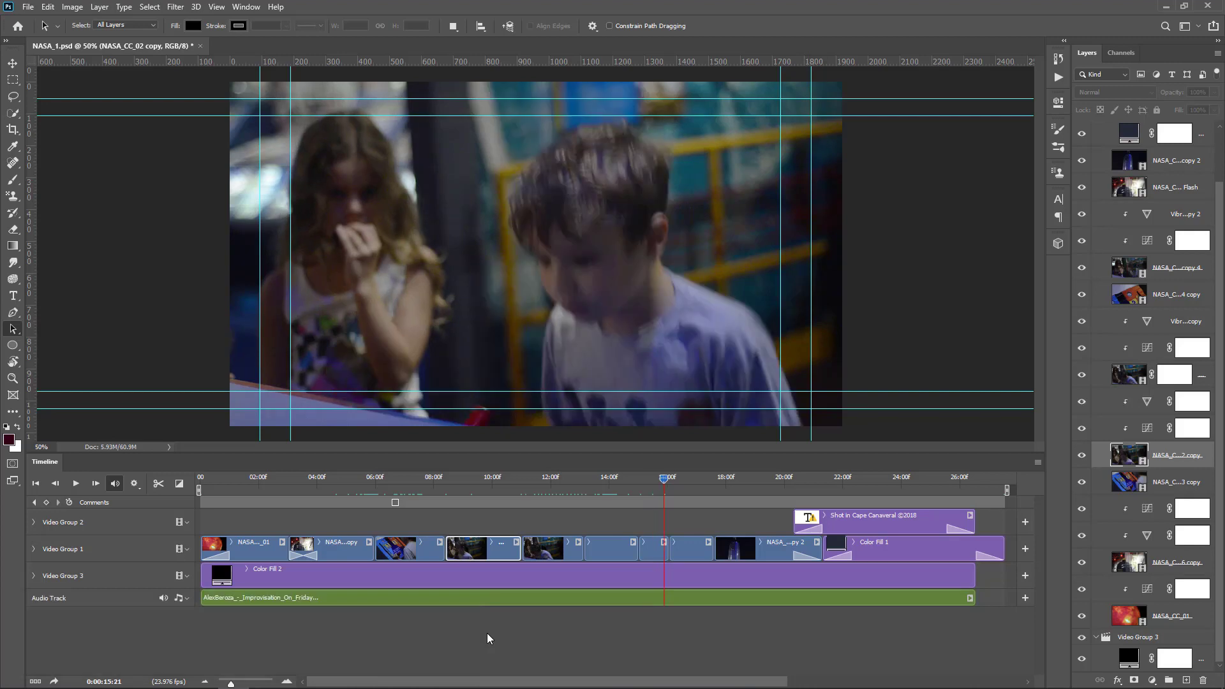
{"action": "key", "text": "shift+Left"}
{"action": "key", "text": "shift+Left"}
{"action": "key", "text": "shift+Left"}
{"action": "key", "text": "shift+Left"}
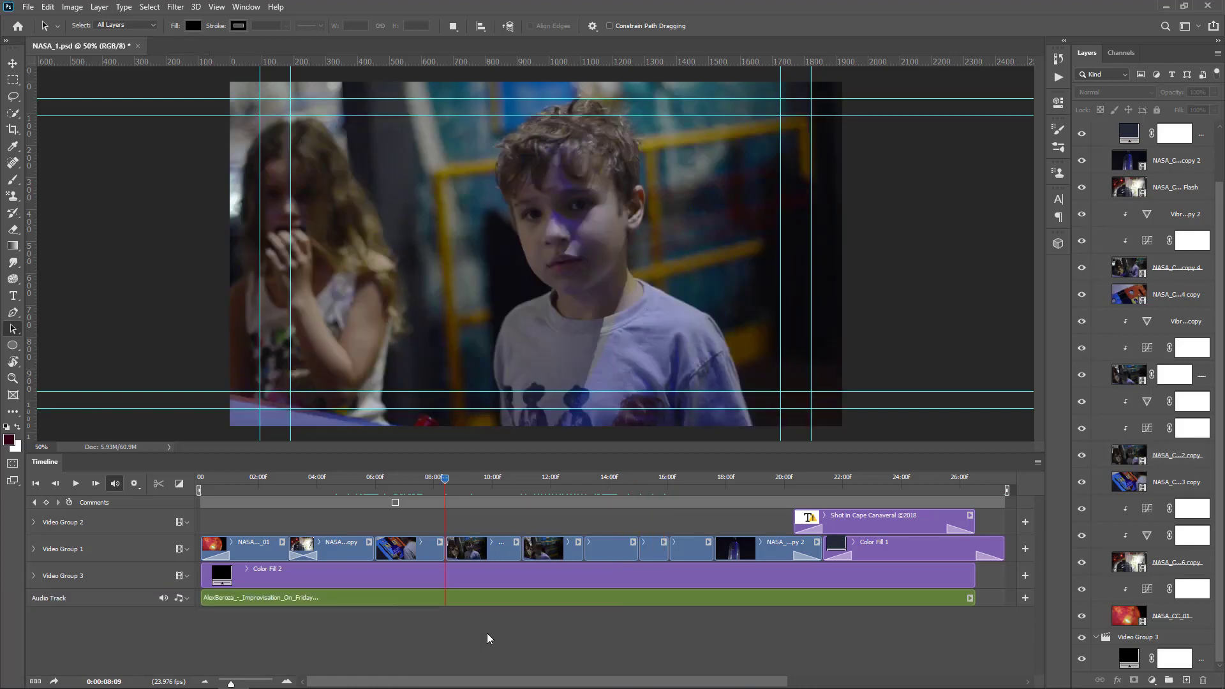
Jump to the video's first and last frames, then to the start and end of the 8:09 clip.
{"action": "key", "text": "Up"}
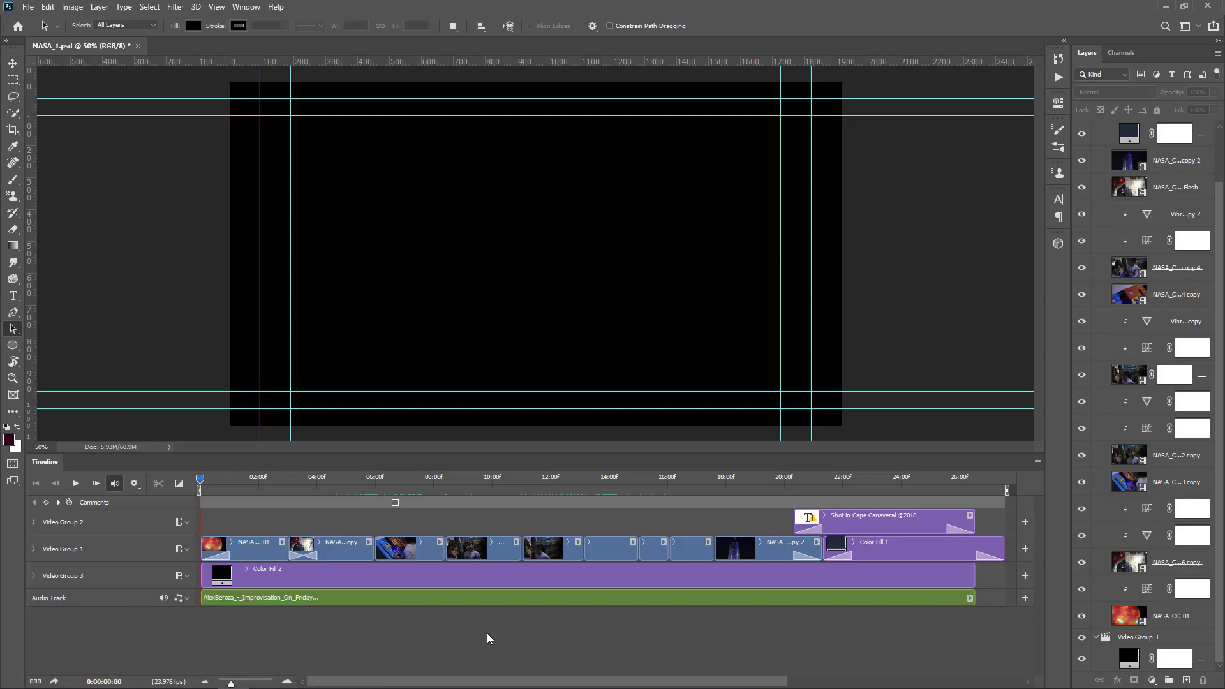
{"action": "key", "text": "Home"}
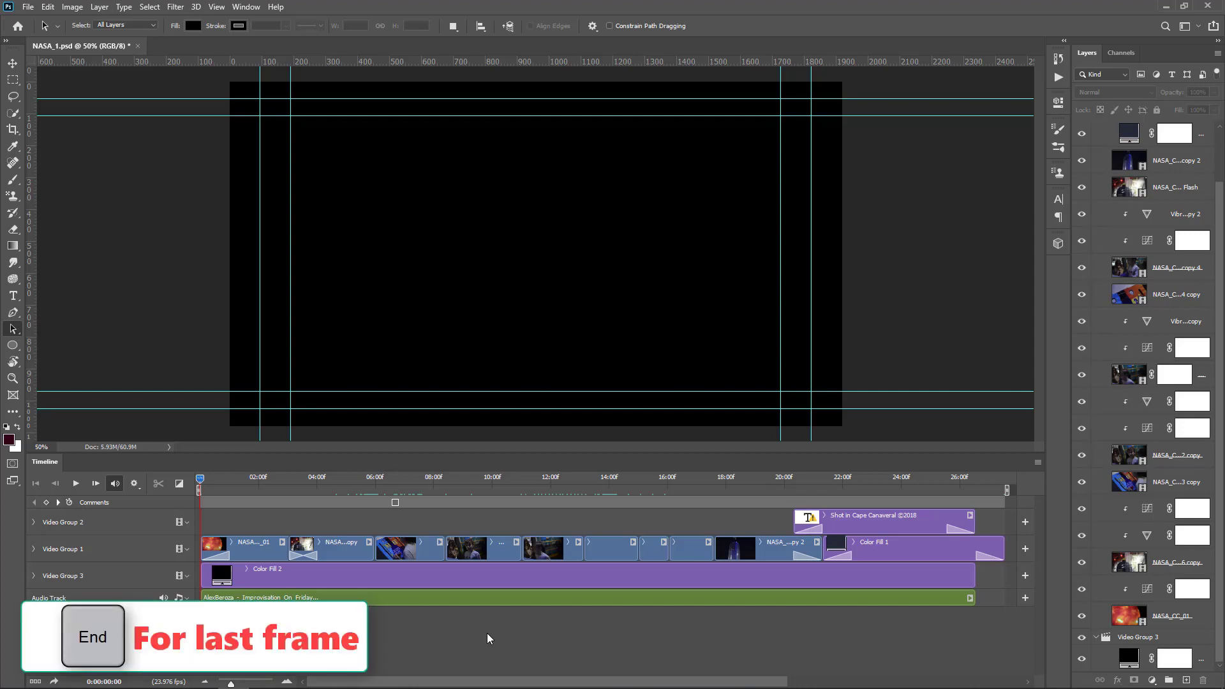
{"action": "key", "text": "End"}
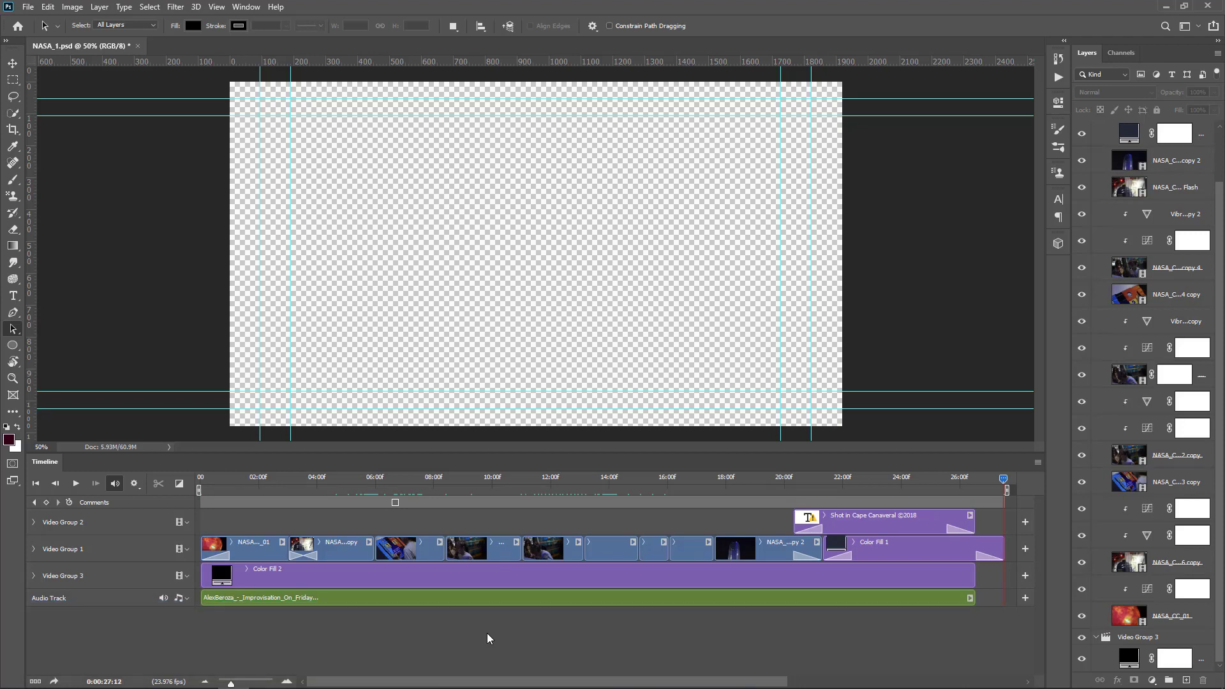
{"action": "left_click", "coordinate": [483, 549]}
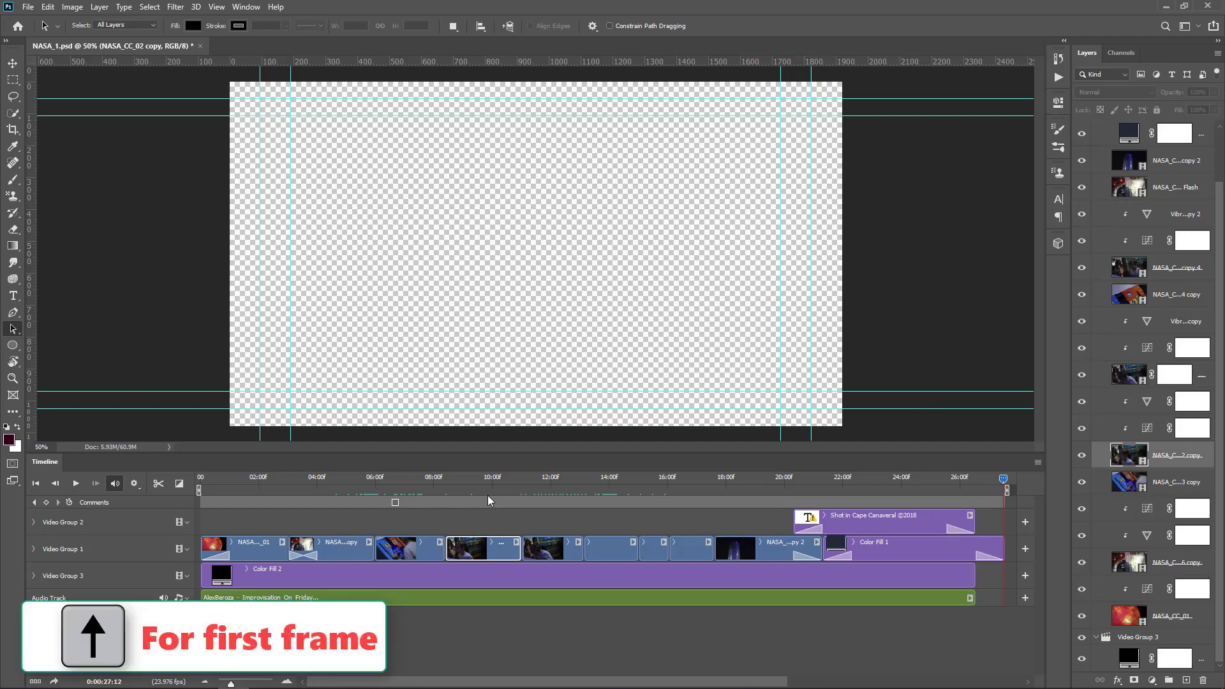
{"action": "key", "text": "Up"}
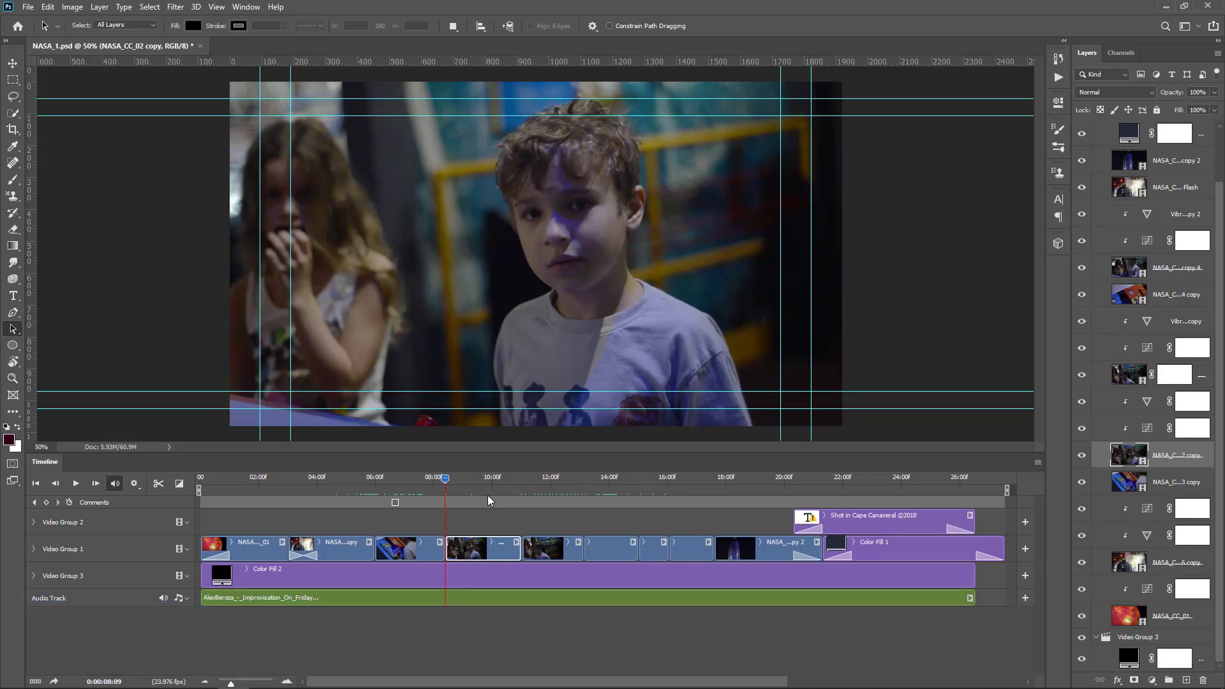
{"action": "key", "text": "End"}
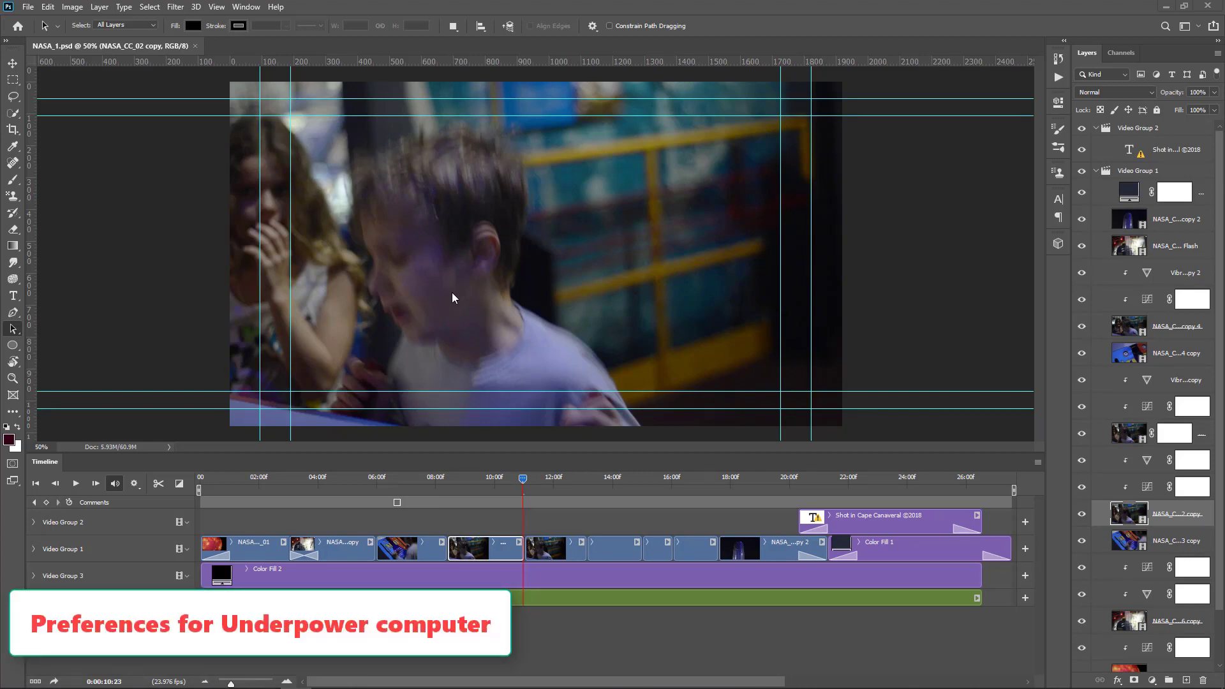
Set the timeline playback resolution to 25% and turn on Allow Frame Skipping.
{"action": "left_click", "coordinate": [135, 484]}
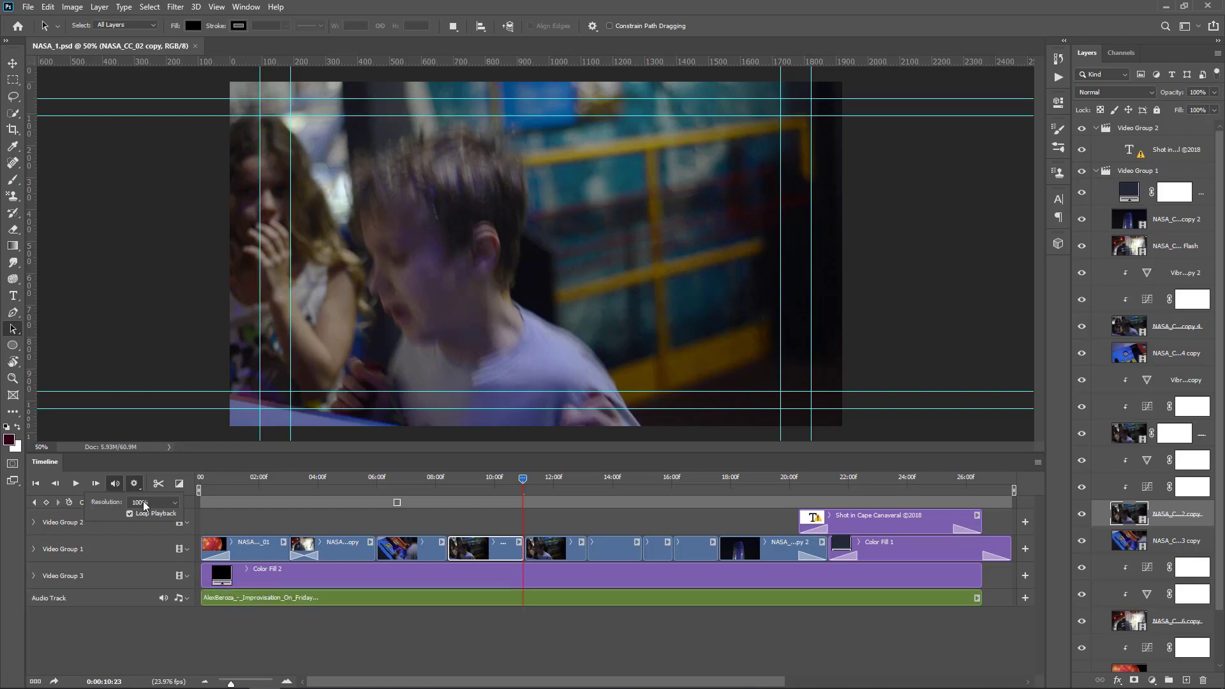
{"action": "left_click", "coordinate": [143, 506]}
{"action": "left_click", "coordinate": [145, 516]}
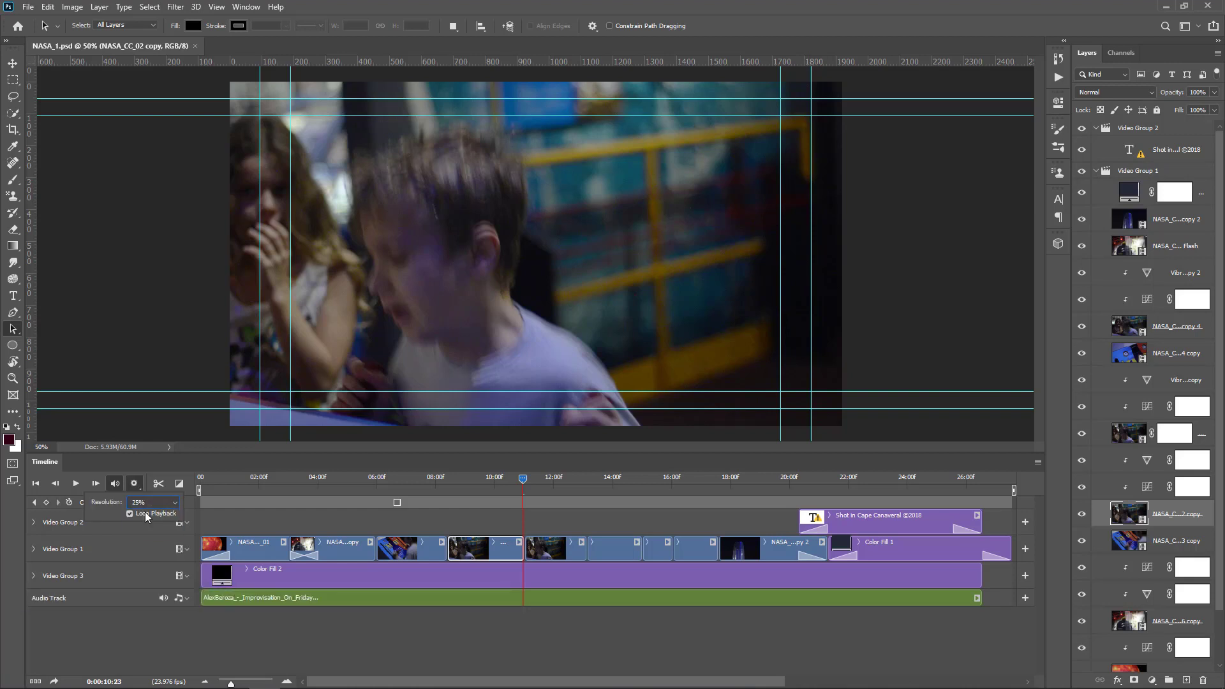
{"action": "left_click", "coordinate": [1037, 462]}
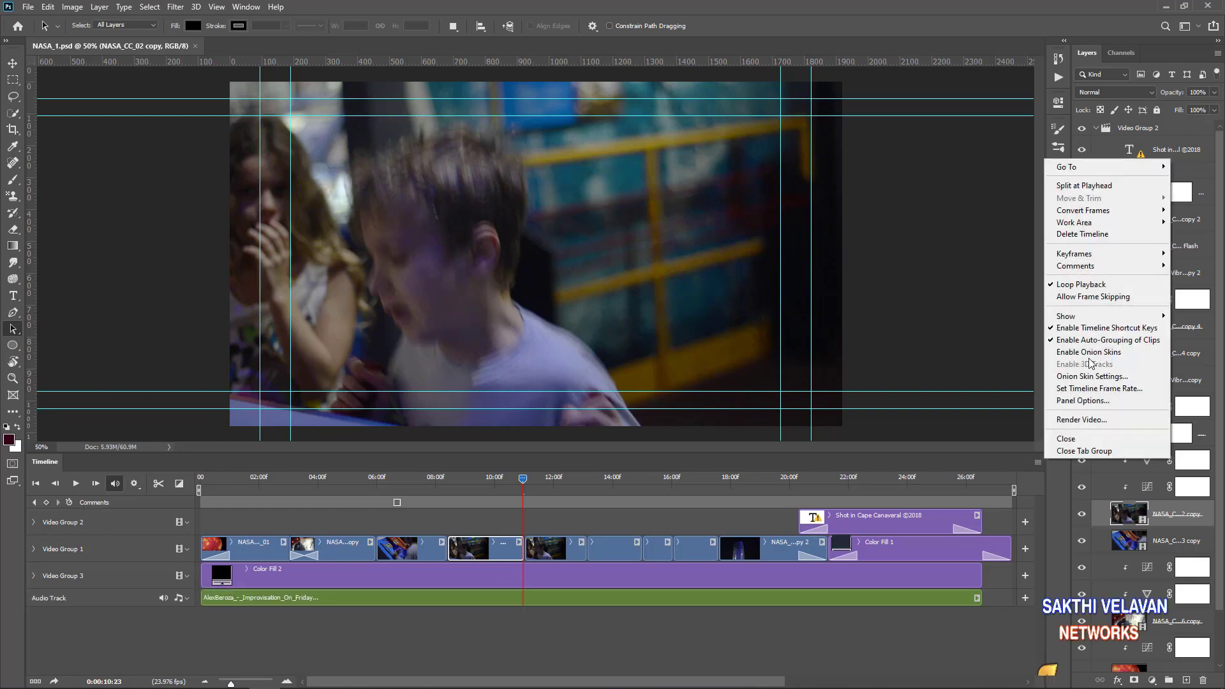
{"action": "left_click", "coordinate": [1077, 298]}
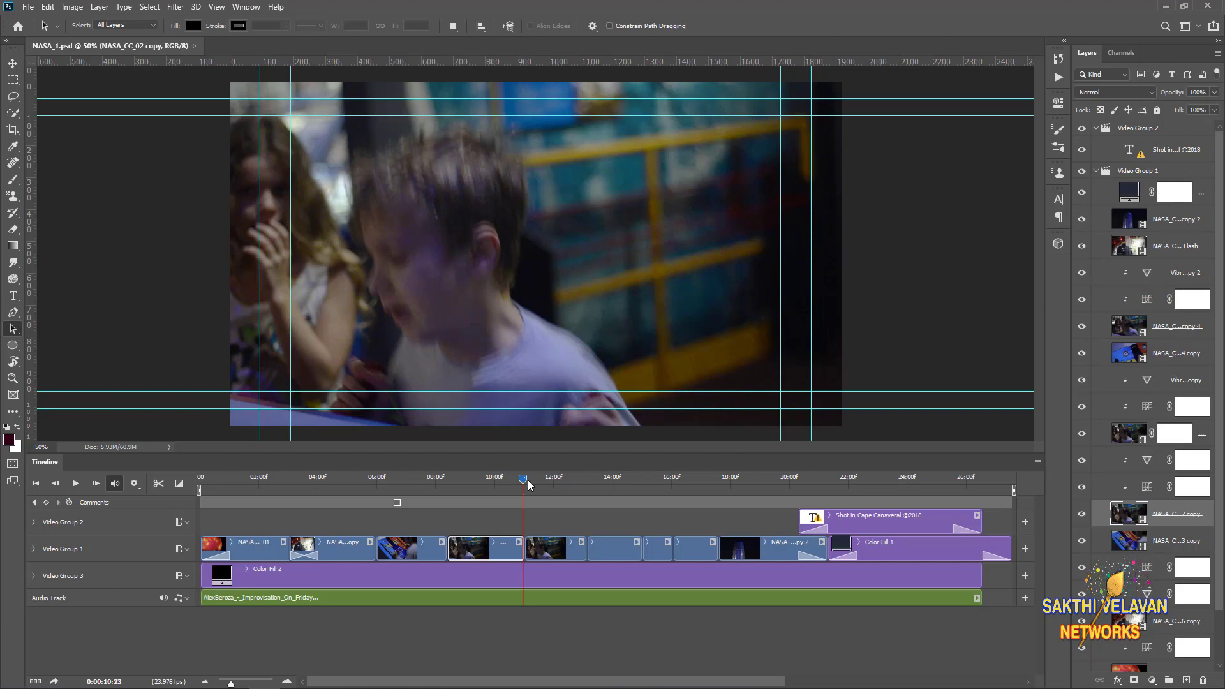
Set the work area start at the playhead, move the playhead to about 19:04, and set the end there.
{"action": "left_click", "coordinate": [1038, 464]}
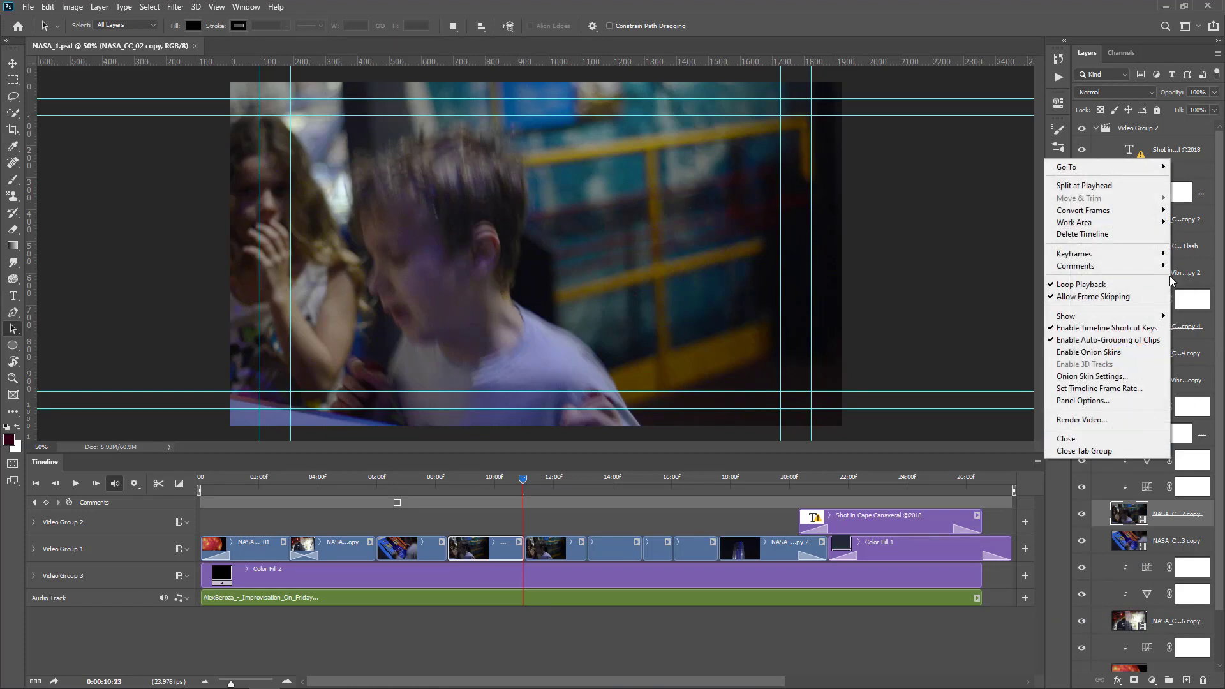
{"action": "mouse_move", "coordinate": [1114, 223]}
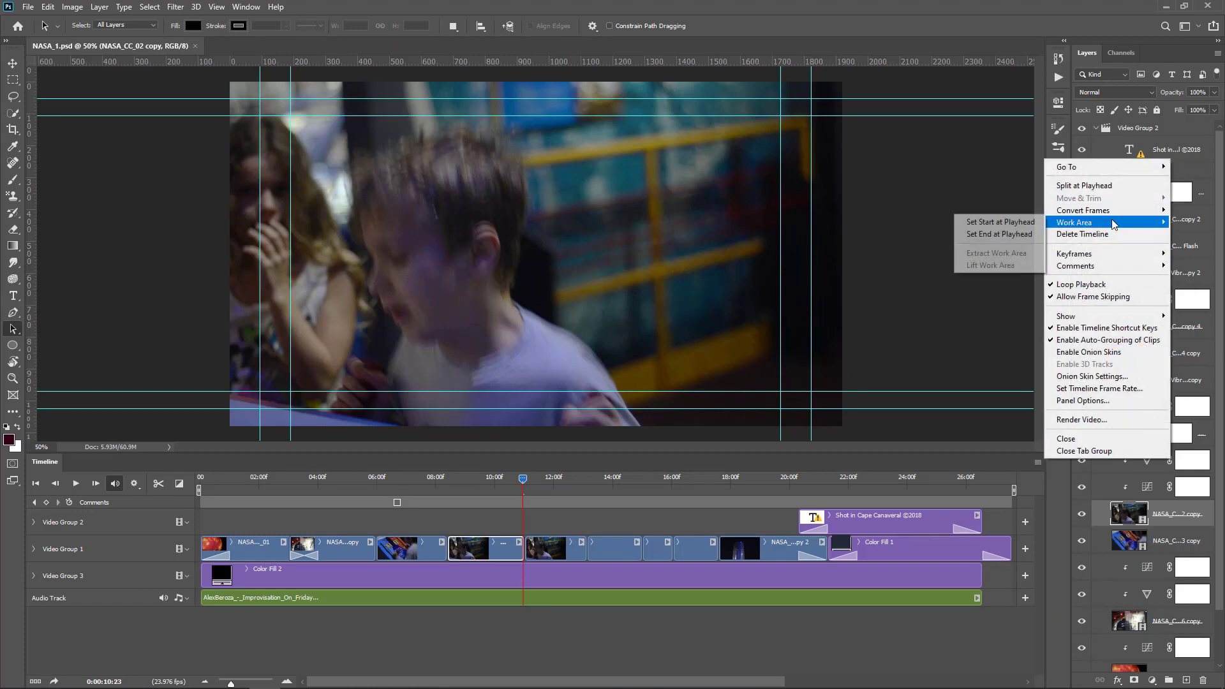
{"action": "left_click", "coordinate": [999, 222]}
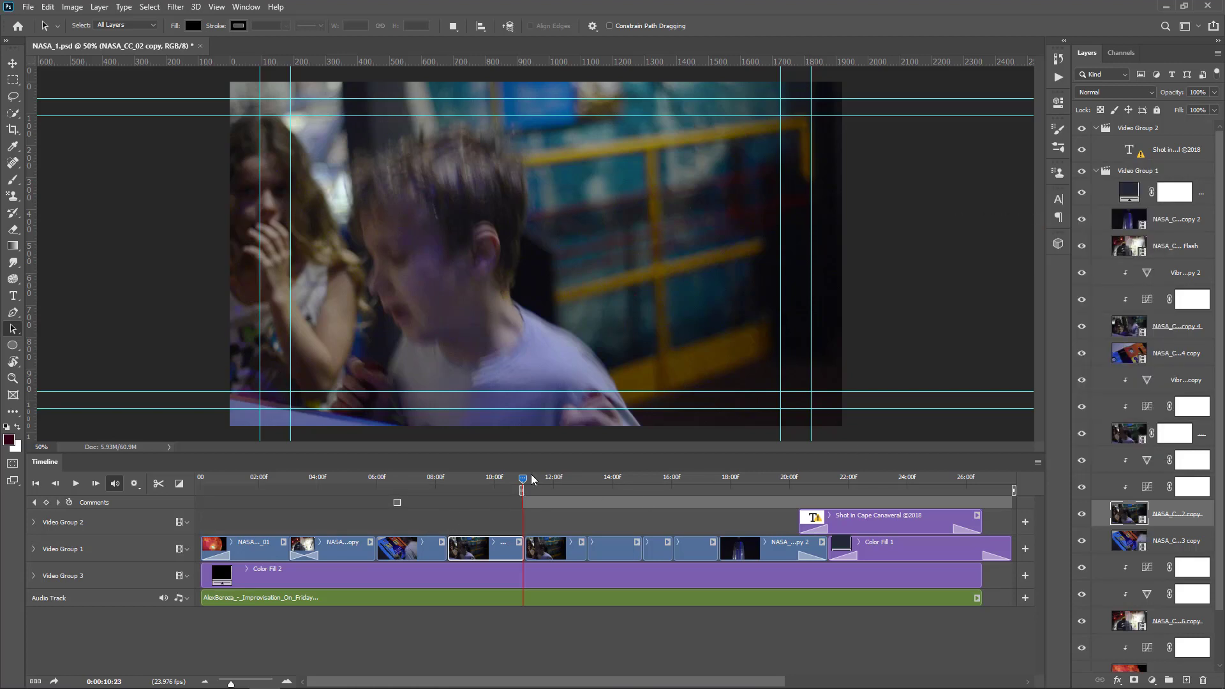
{"action": "left_click_drag", "start_coordinate": [533, 479], "coordinate": [766, 492]}
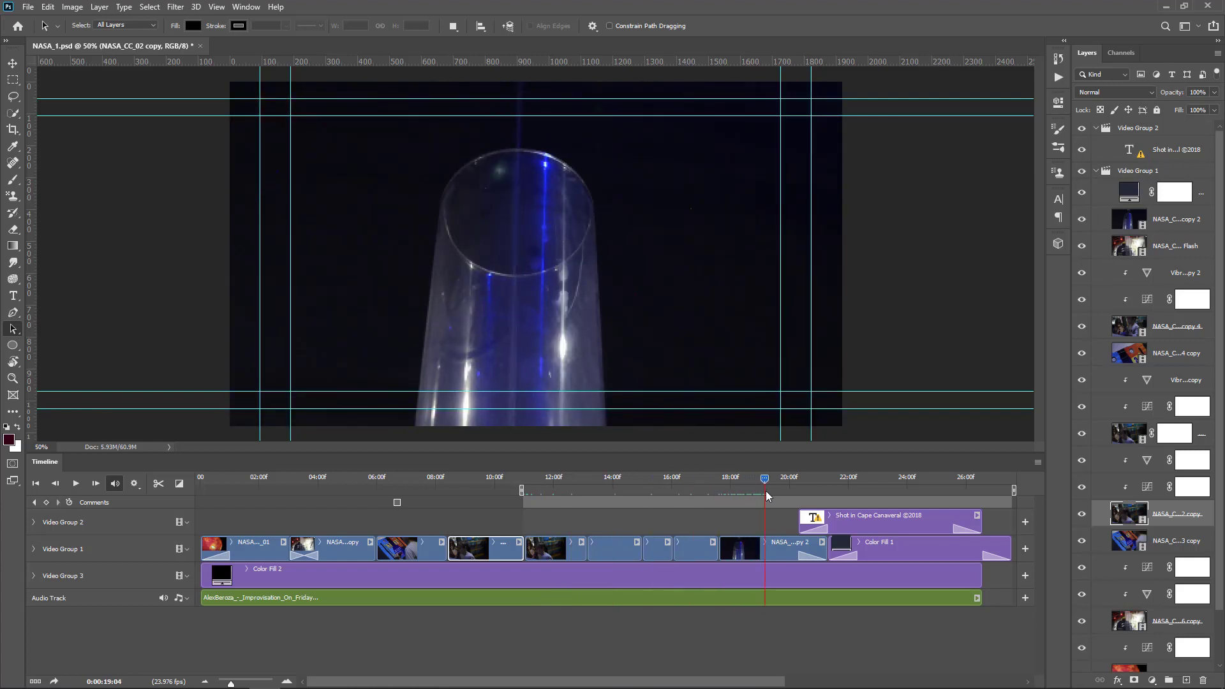
{"action": "left_click", "coordinate": [1039, 461]}
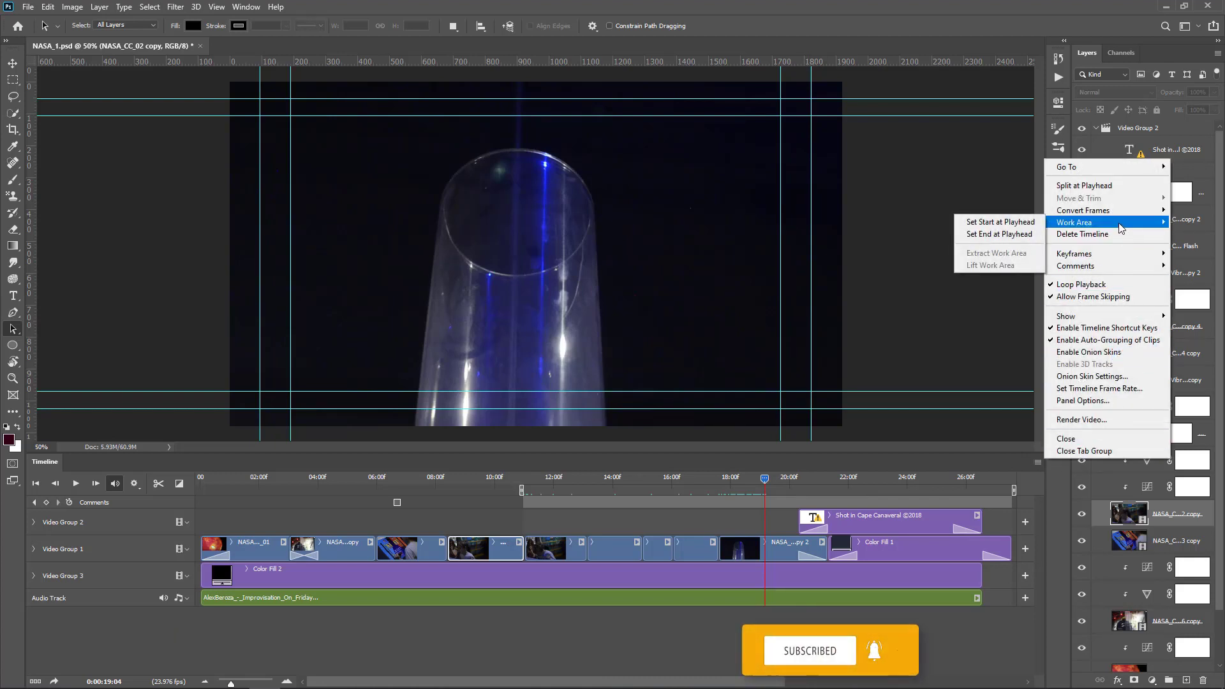
{"action": "left_click", "coordinate": [1012, 234]}
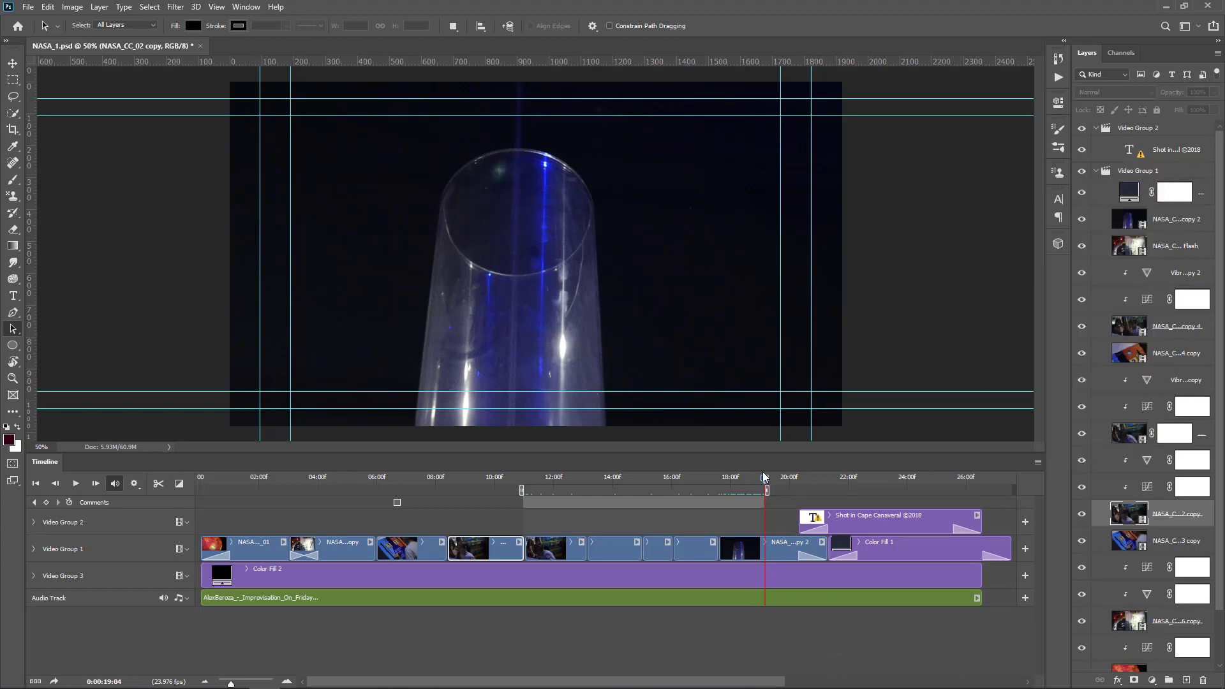
Preview the work area with Space, then drag its start earlier and its end to about 24:00.
{"action": "key", "text": "space"}
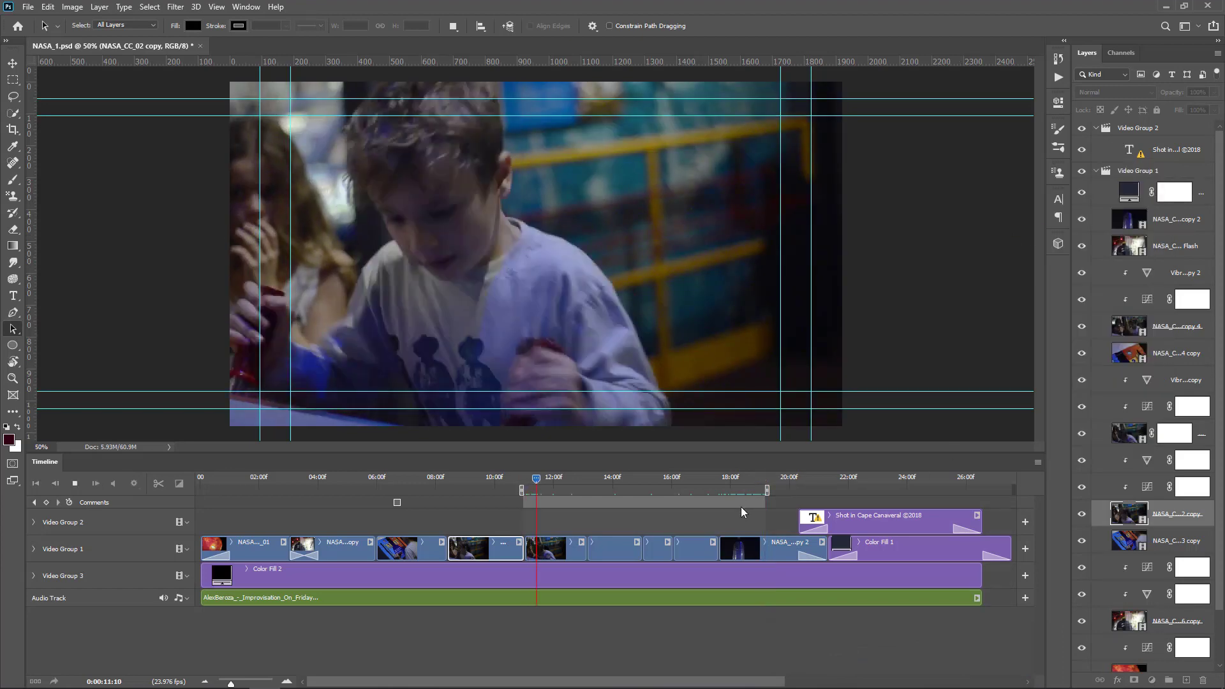
{"action": "key", "text": "space"}
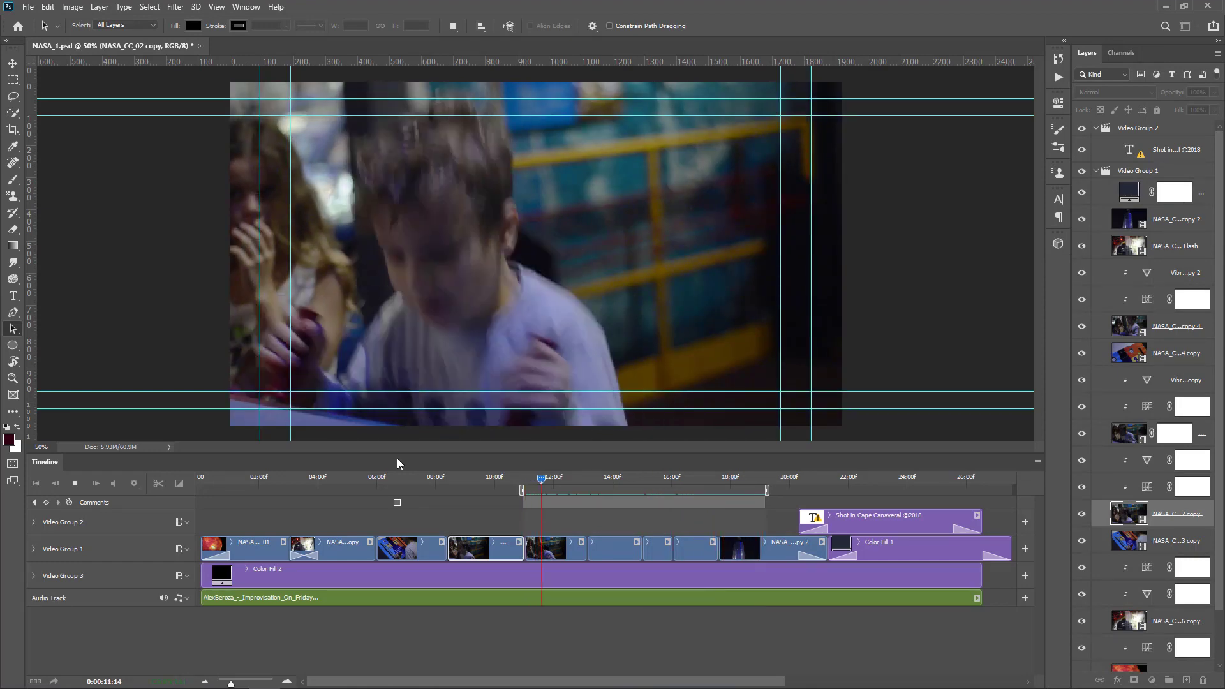
{"action": "key", "text": "space"}
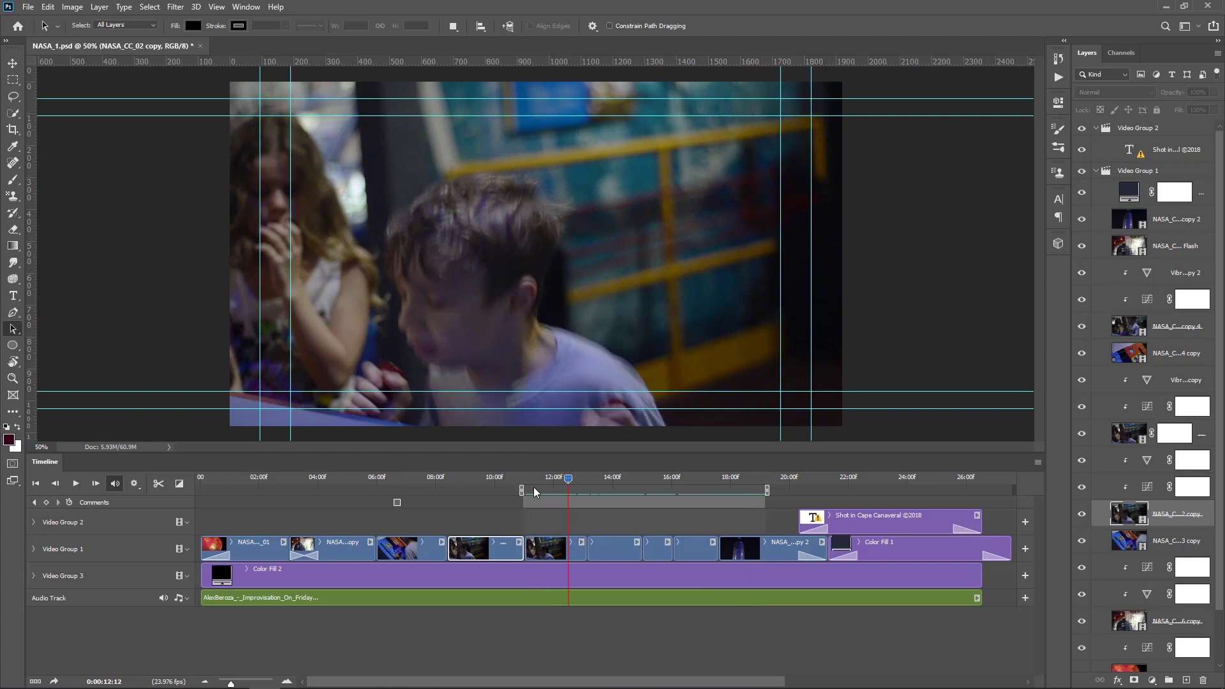
{"action": "left_click_drag", "start_coordinate": [520, 490], "coordinate": [522, 490]}
{"action": "left_click_drag", "start_coordinate": [521, 490], "coordinate": [393, 492]}
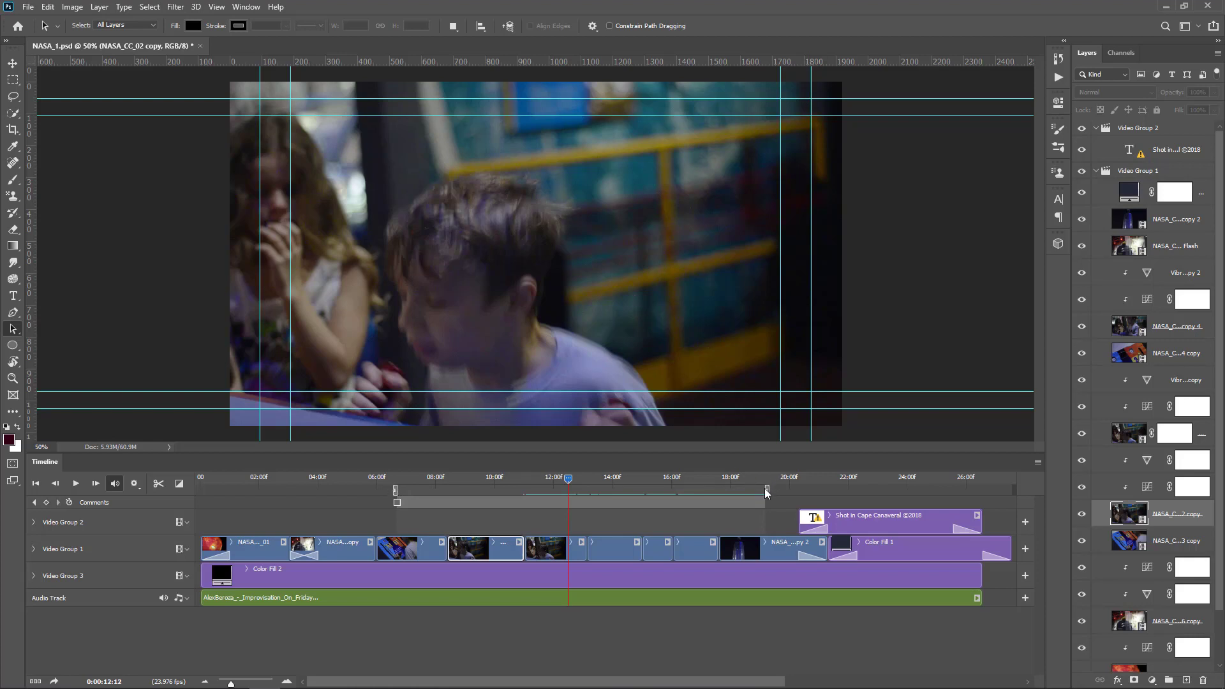
{"action": "left_click_drag", "start_coordinate": [767, 490], "coordinate": [909, 490]}
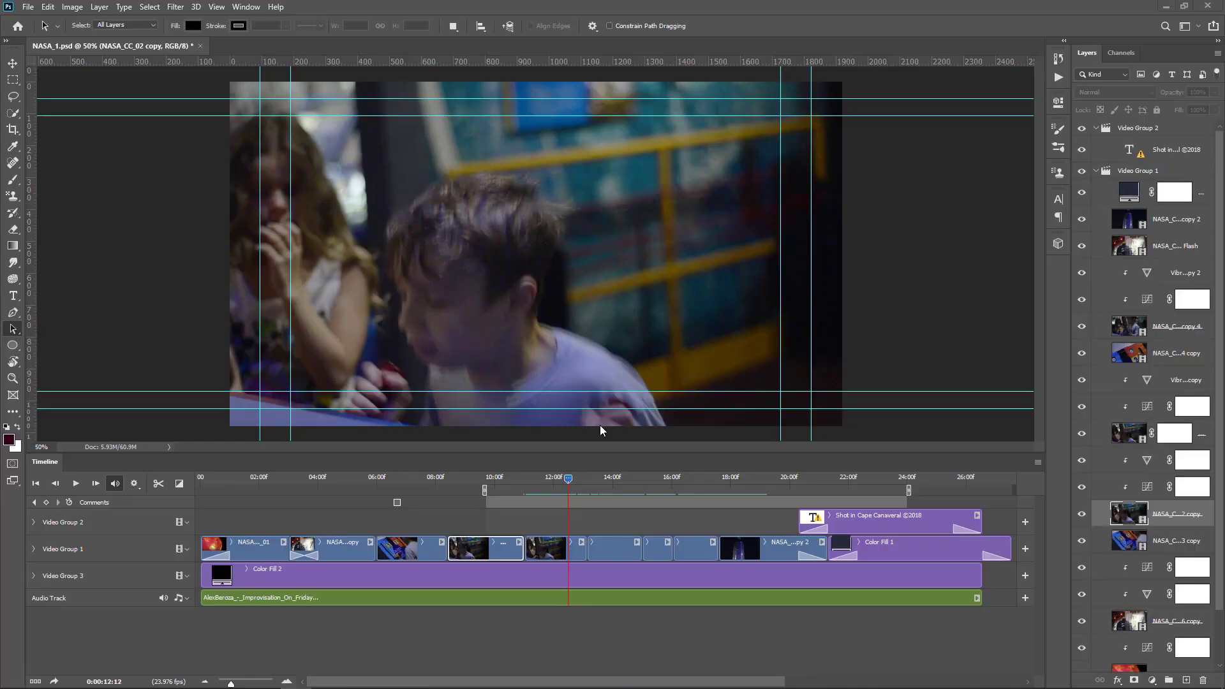